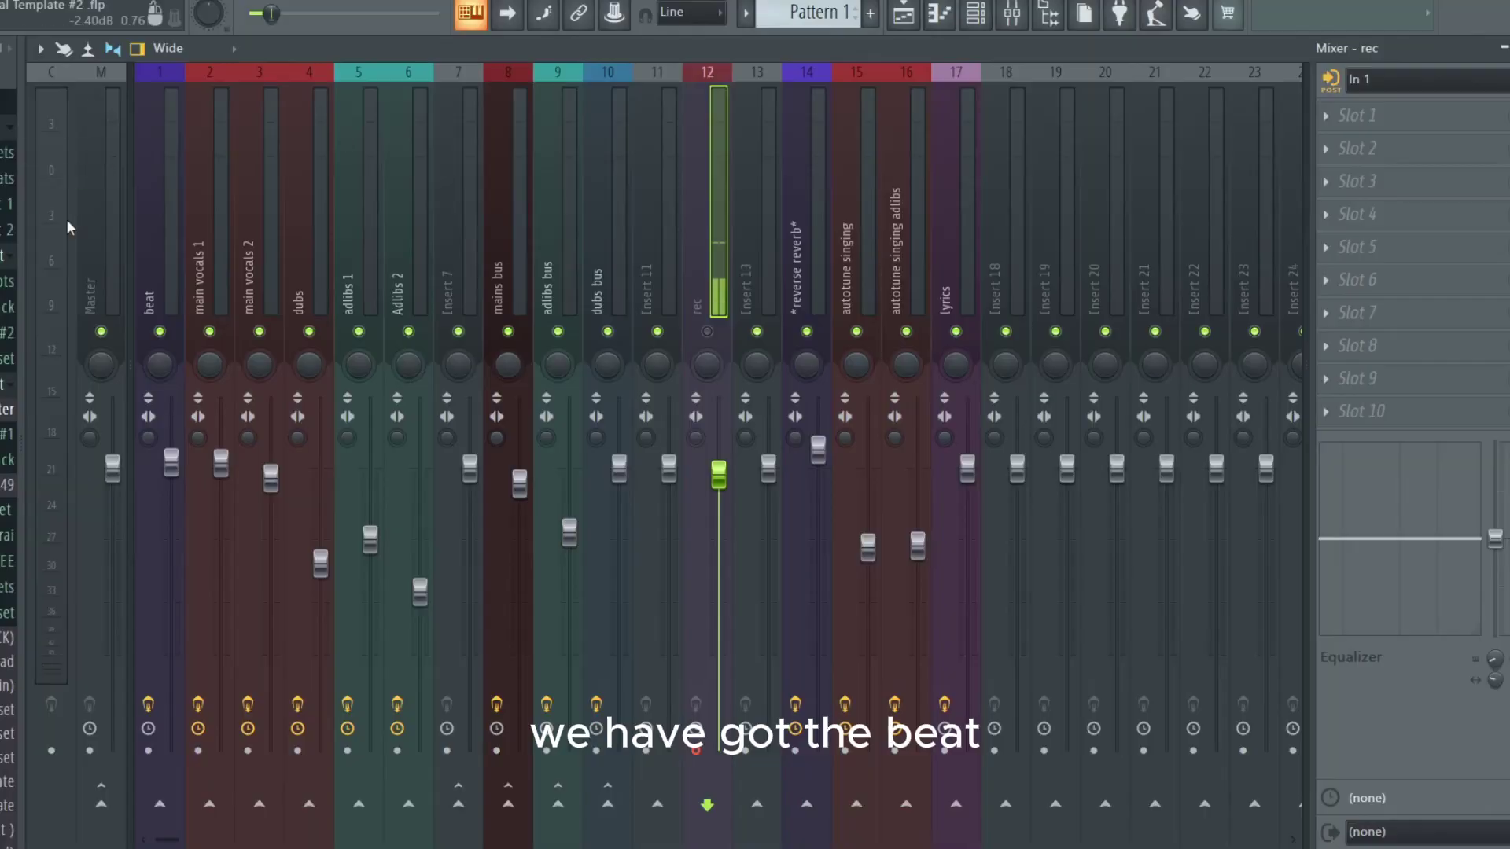
Look through the mixer tracks in turn: beat, main vocals, dubs, adlibs, reverse reverb, autotune singing and the bus tracks
click(169, 246)
click(218, 239)
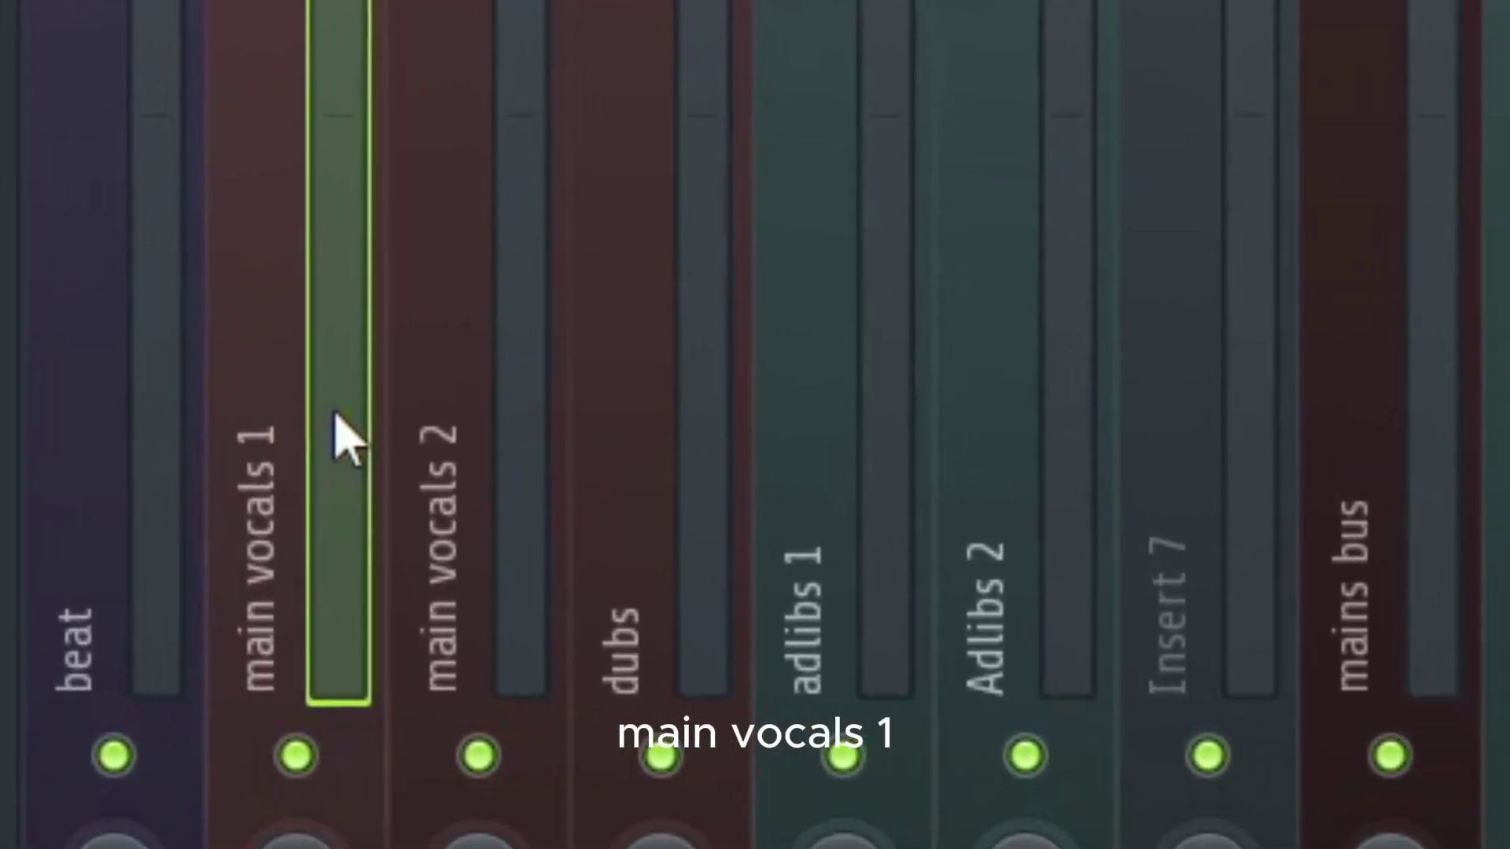
click(507, 440)
click(645, 429)
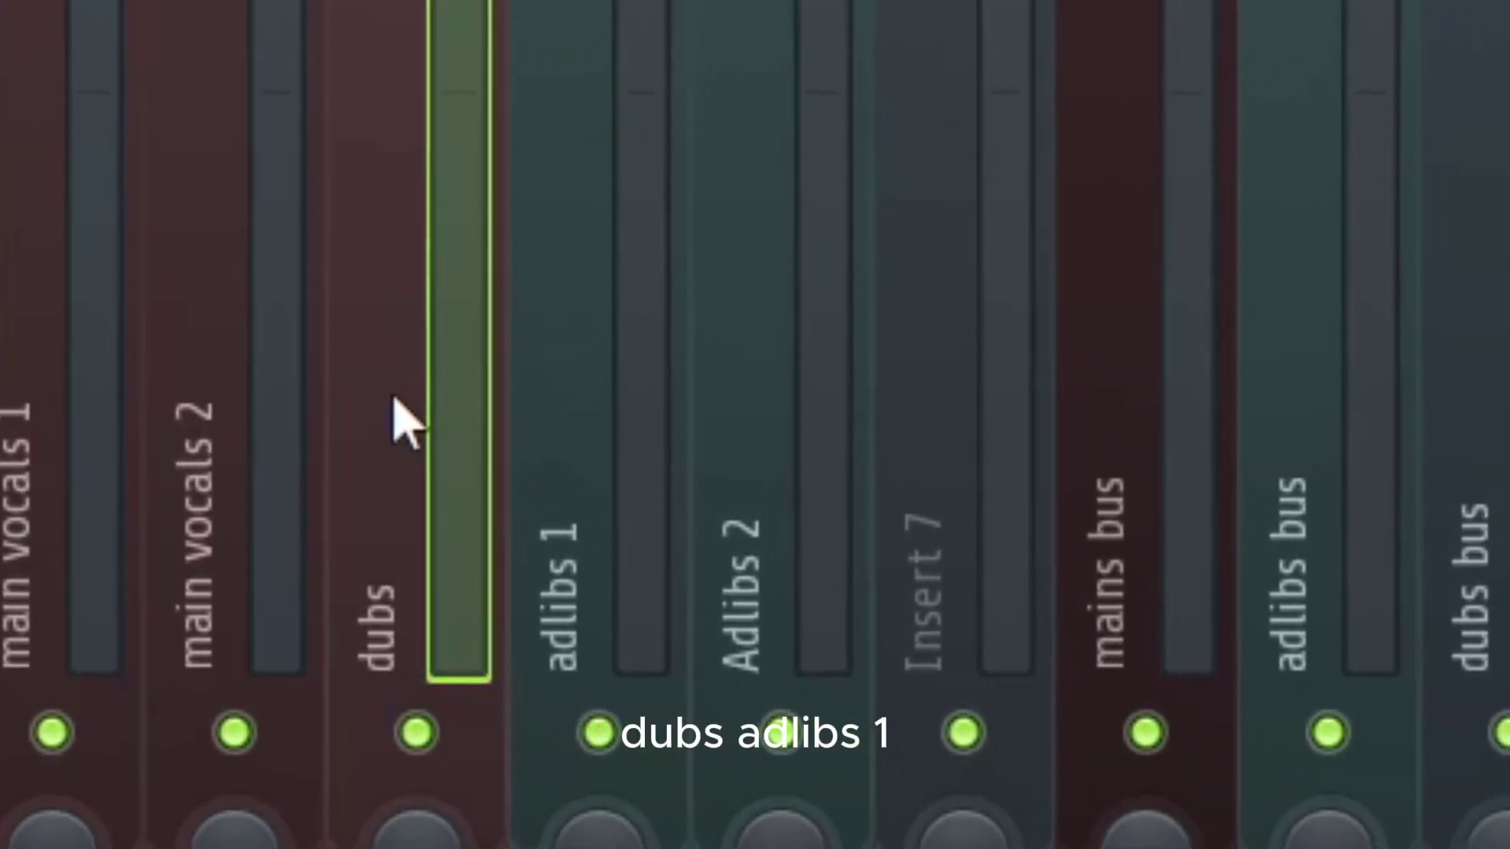
click(560, 599)
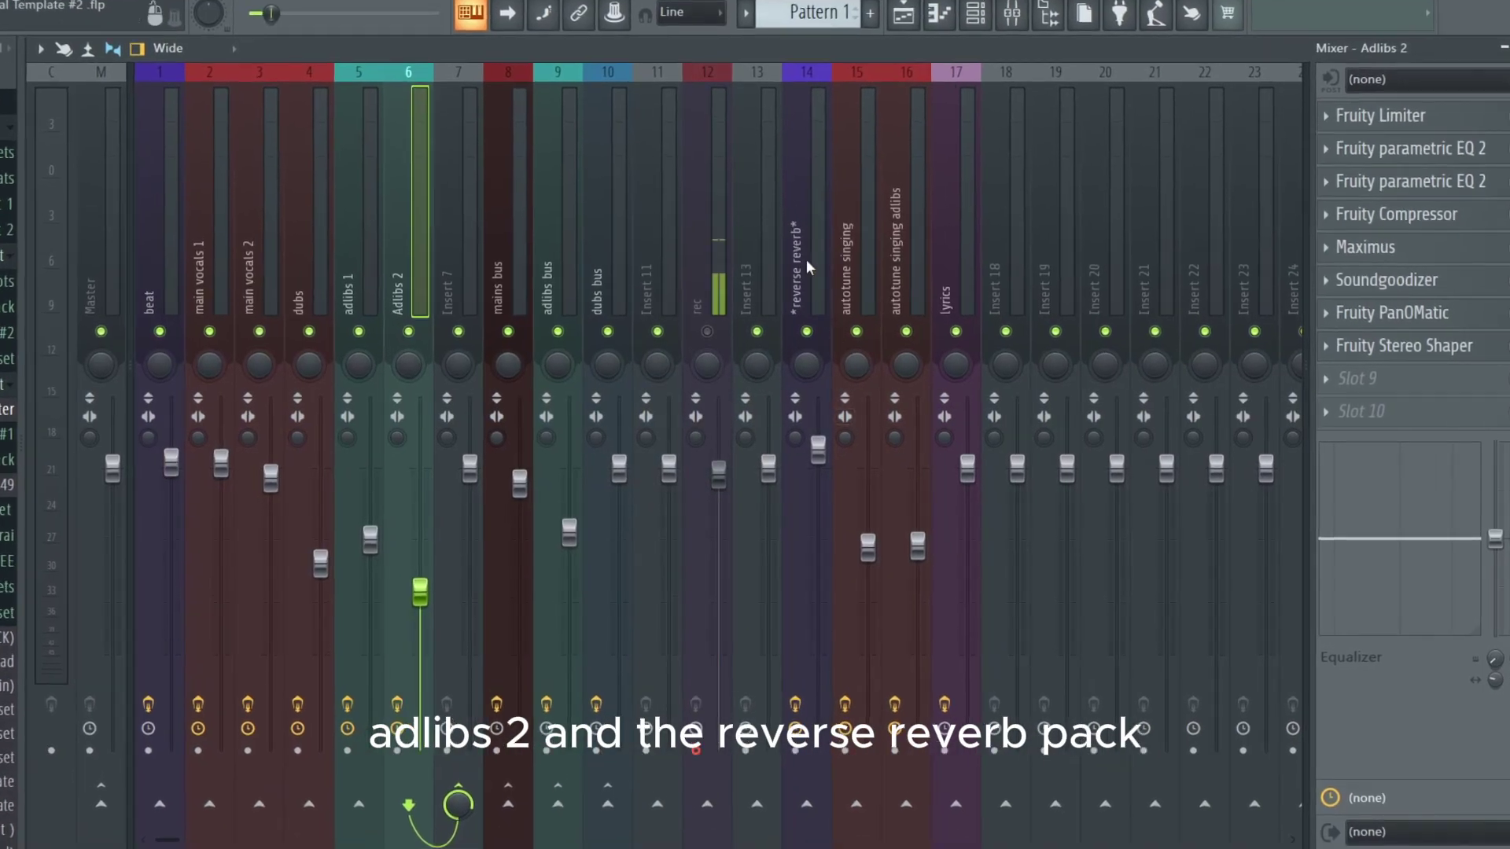
click(812, 259)
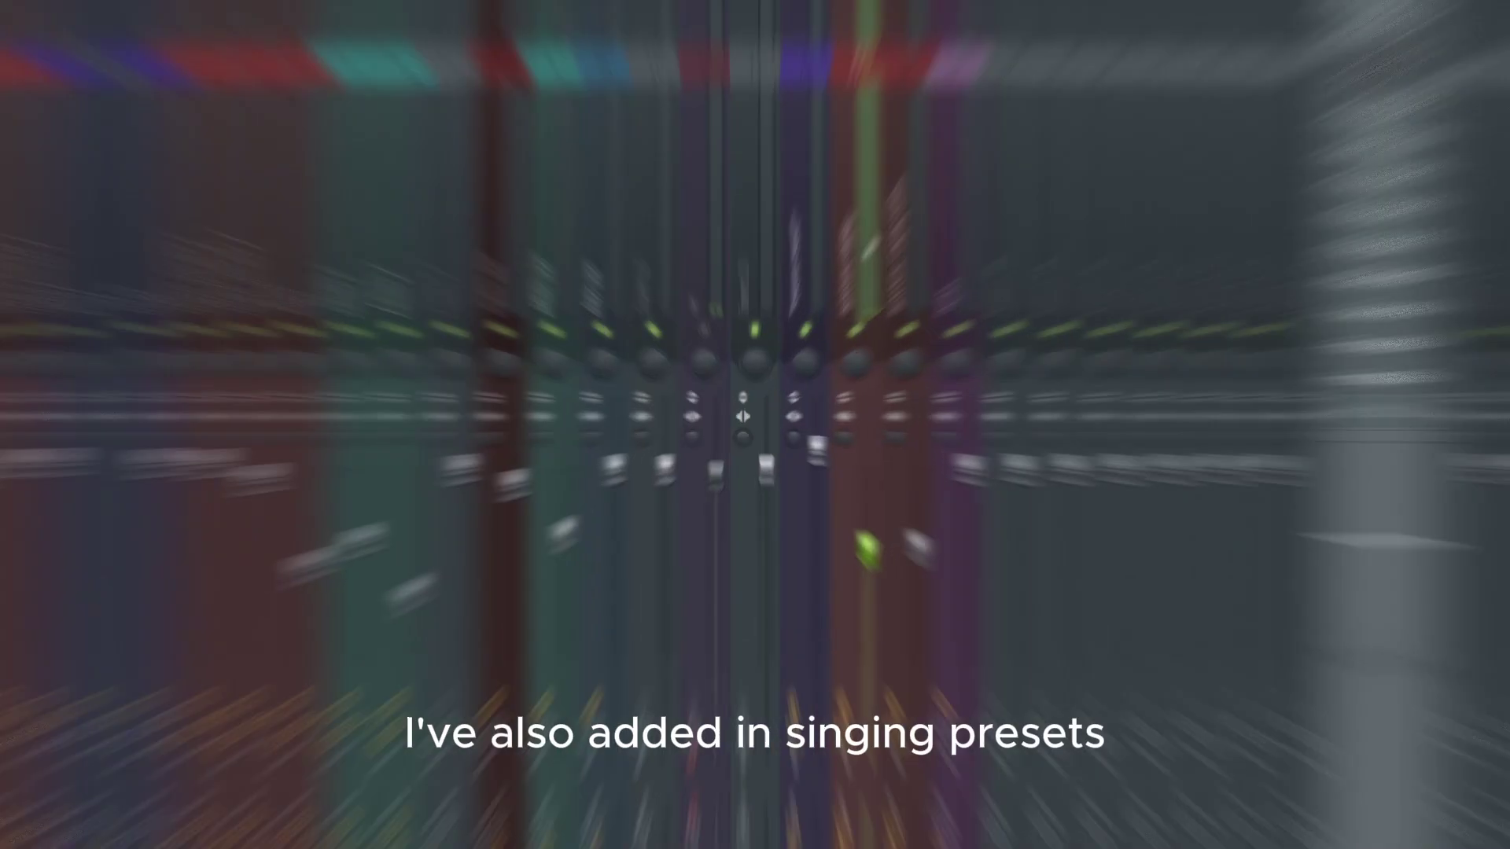
click(903, 202)
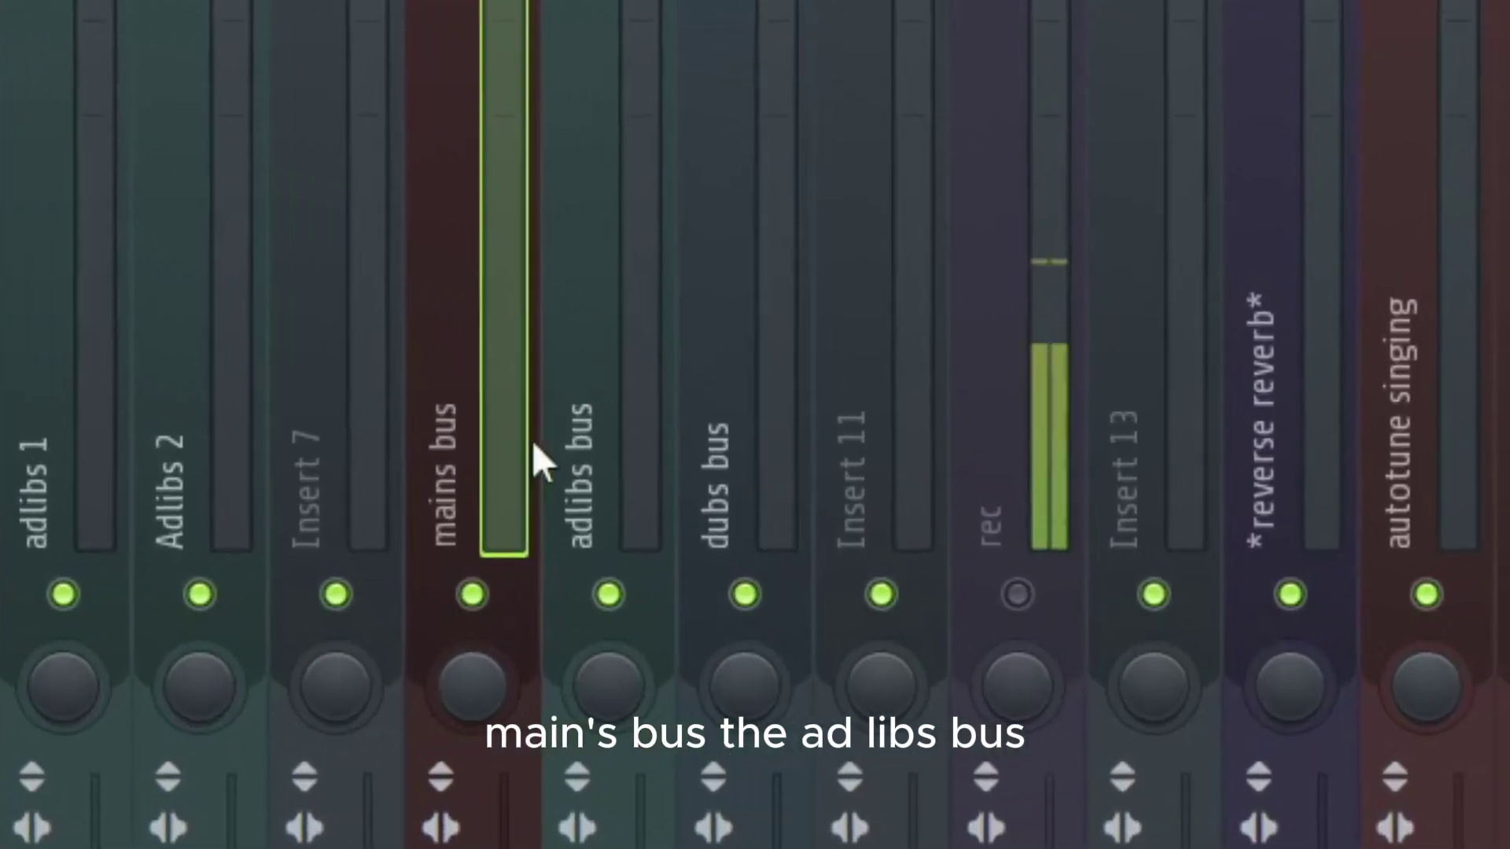
click(731, 442)
click(661, 361)
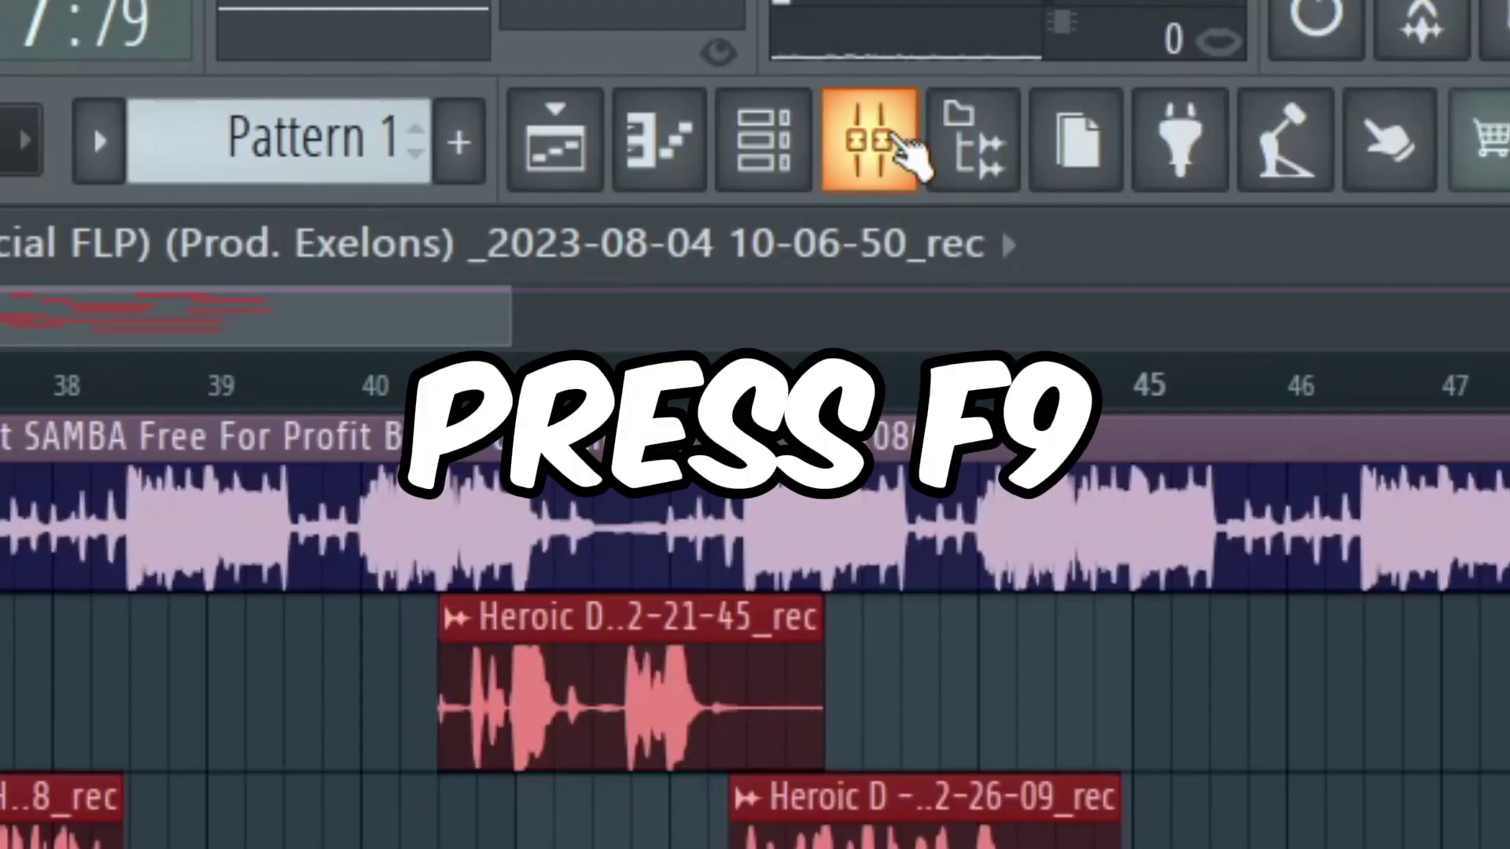
Open the mixer, set the rec track's audio input to In 1, and open the beat track's Fruity parametric EQ 2
click(896, 140)
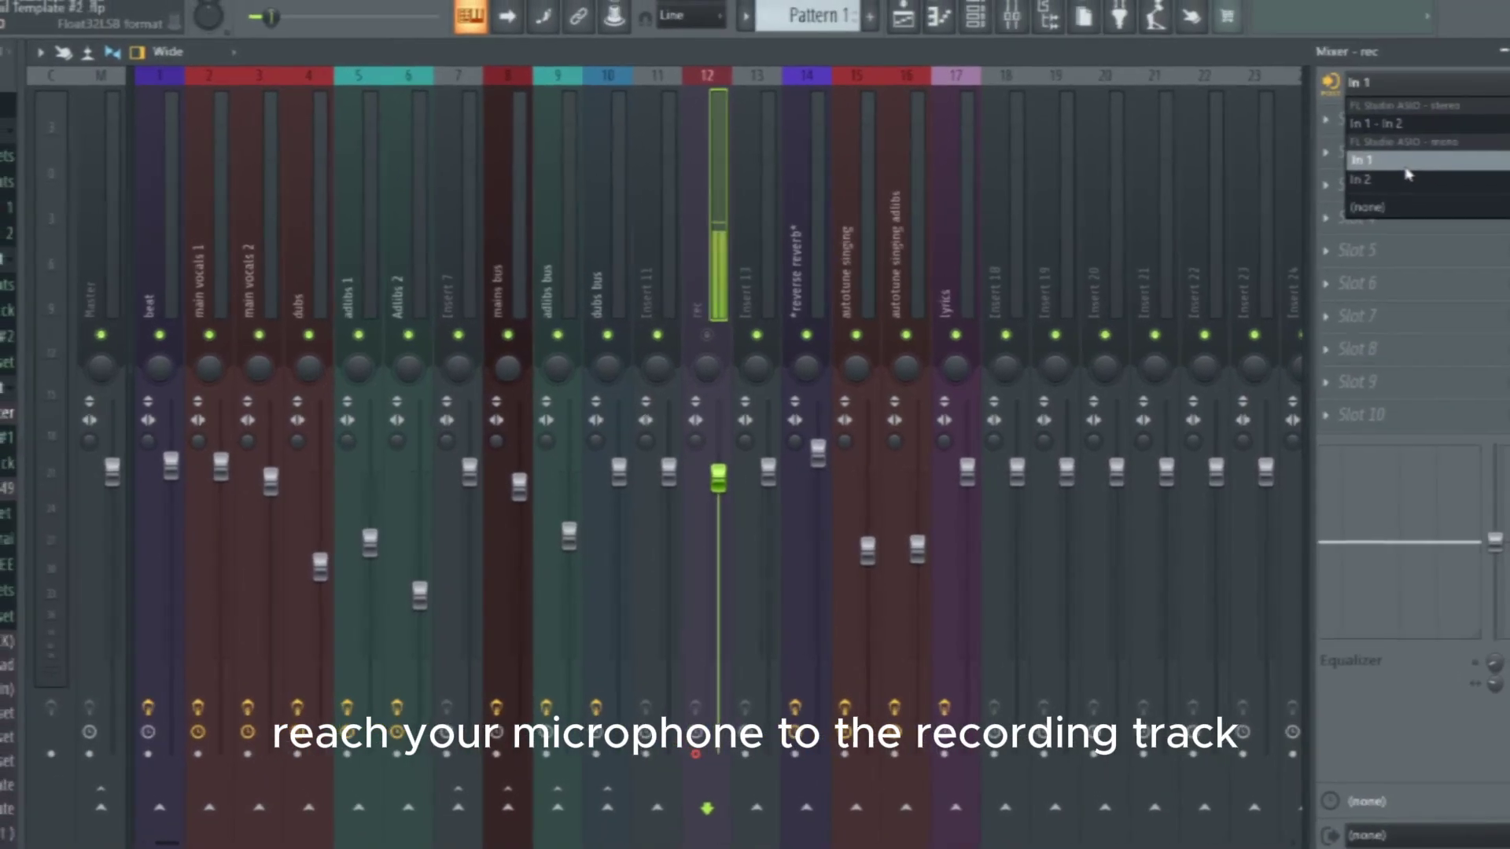
click(1376, 103)
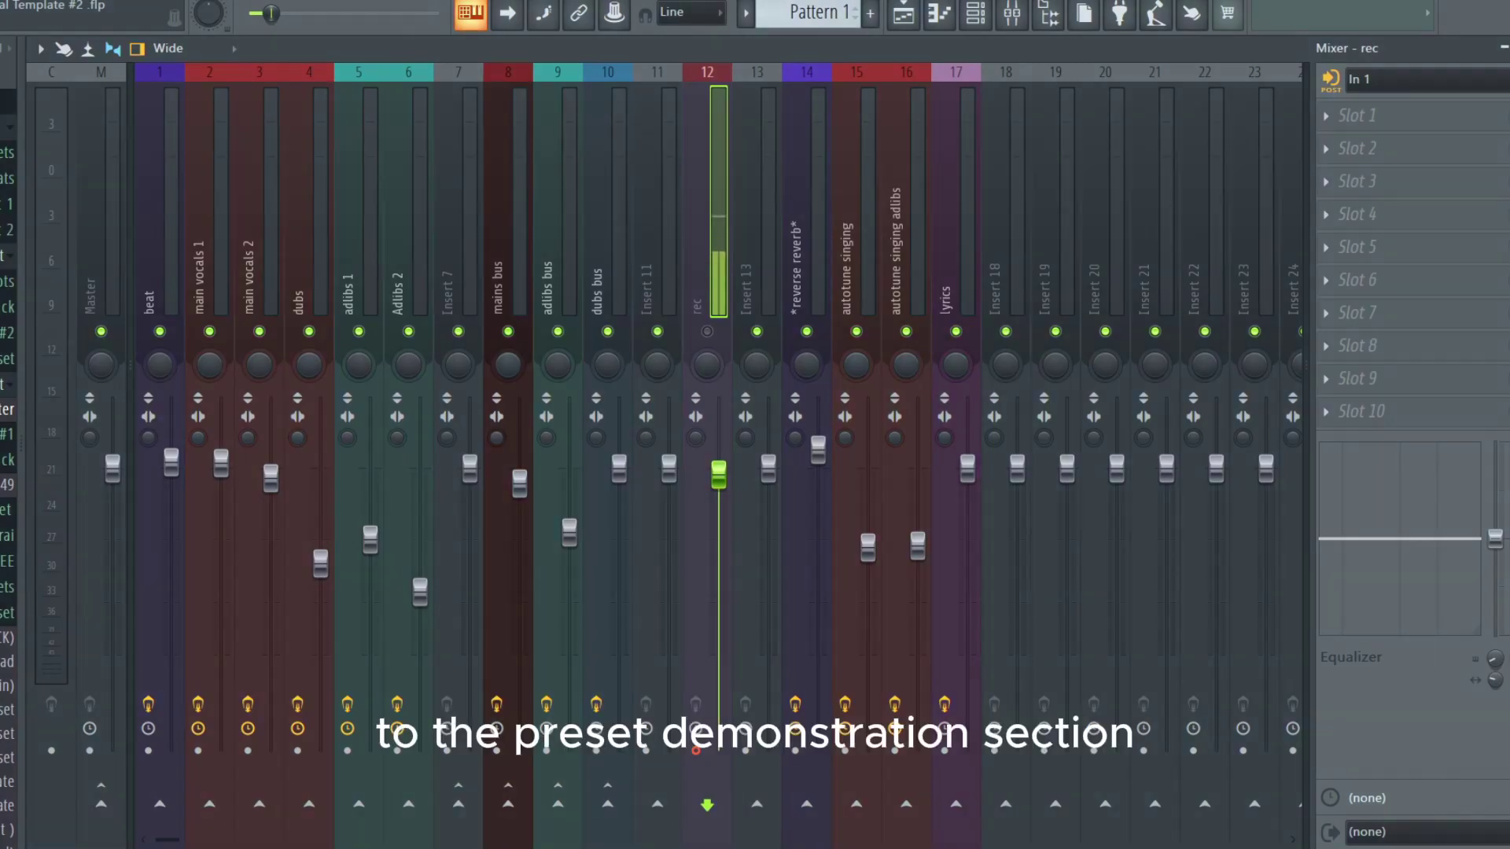
mouse_move(929, 848)
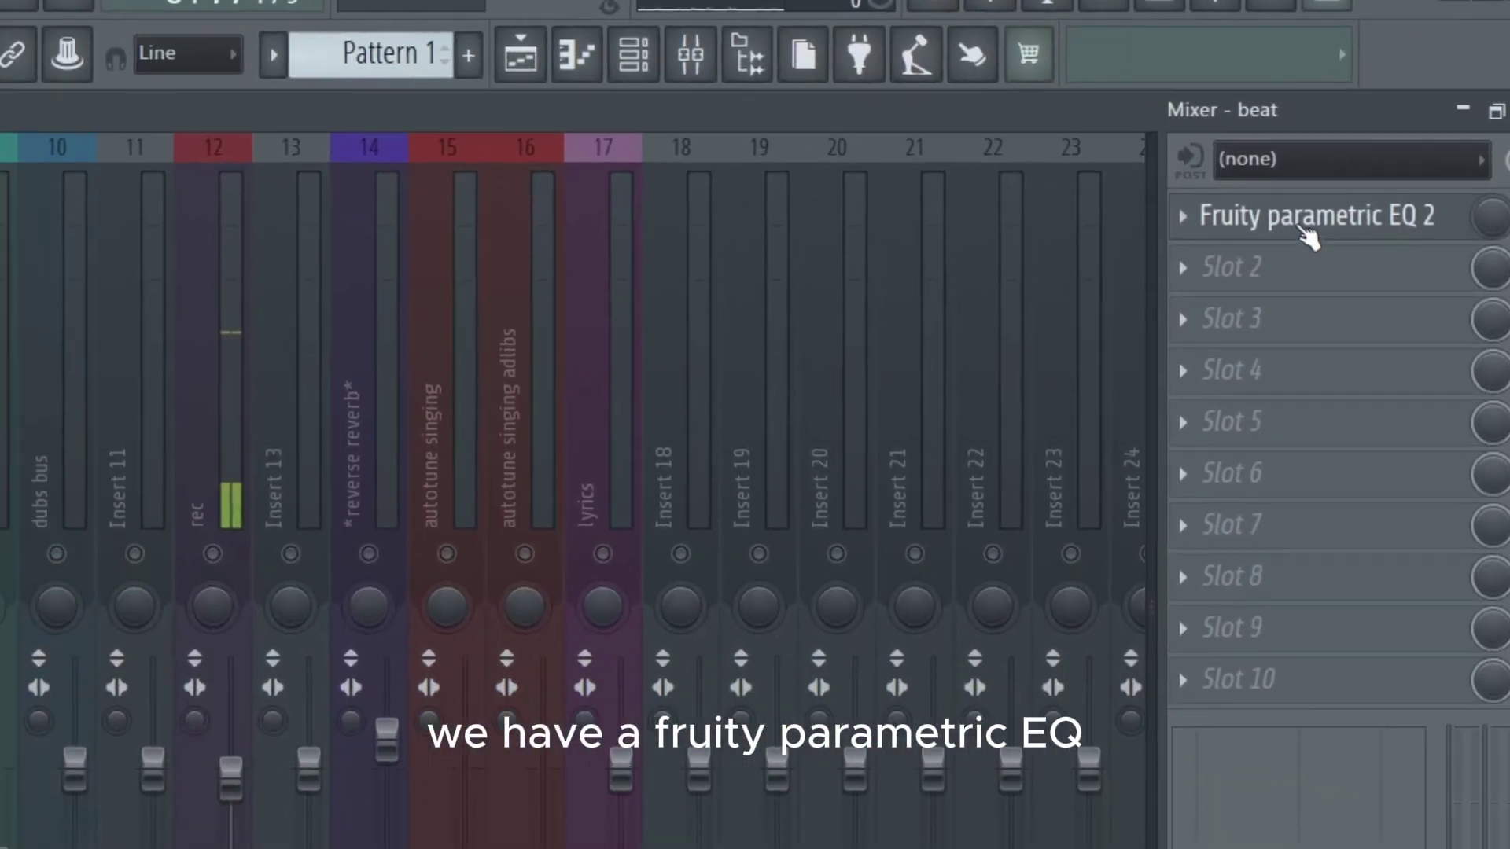
click(1258, 248)
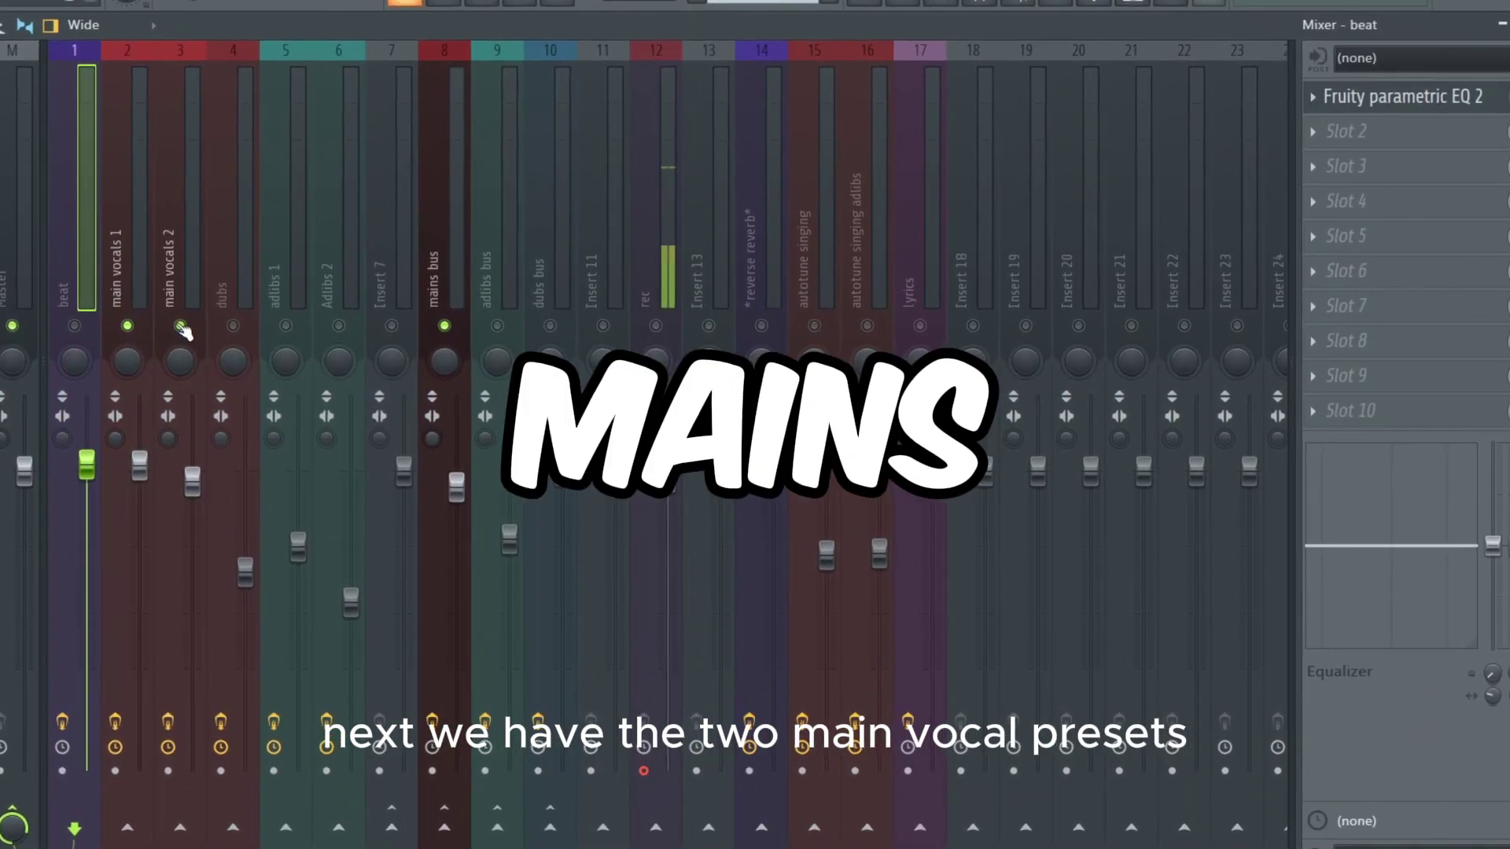
Open the Fruity Limiter on main vocals 1 and adjust its noise gate threshold slightly
click(151, 279)
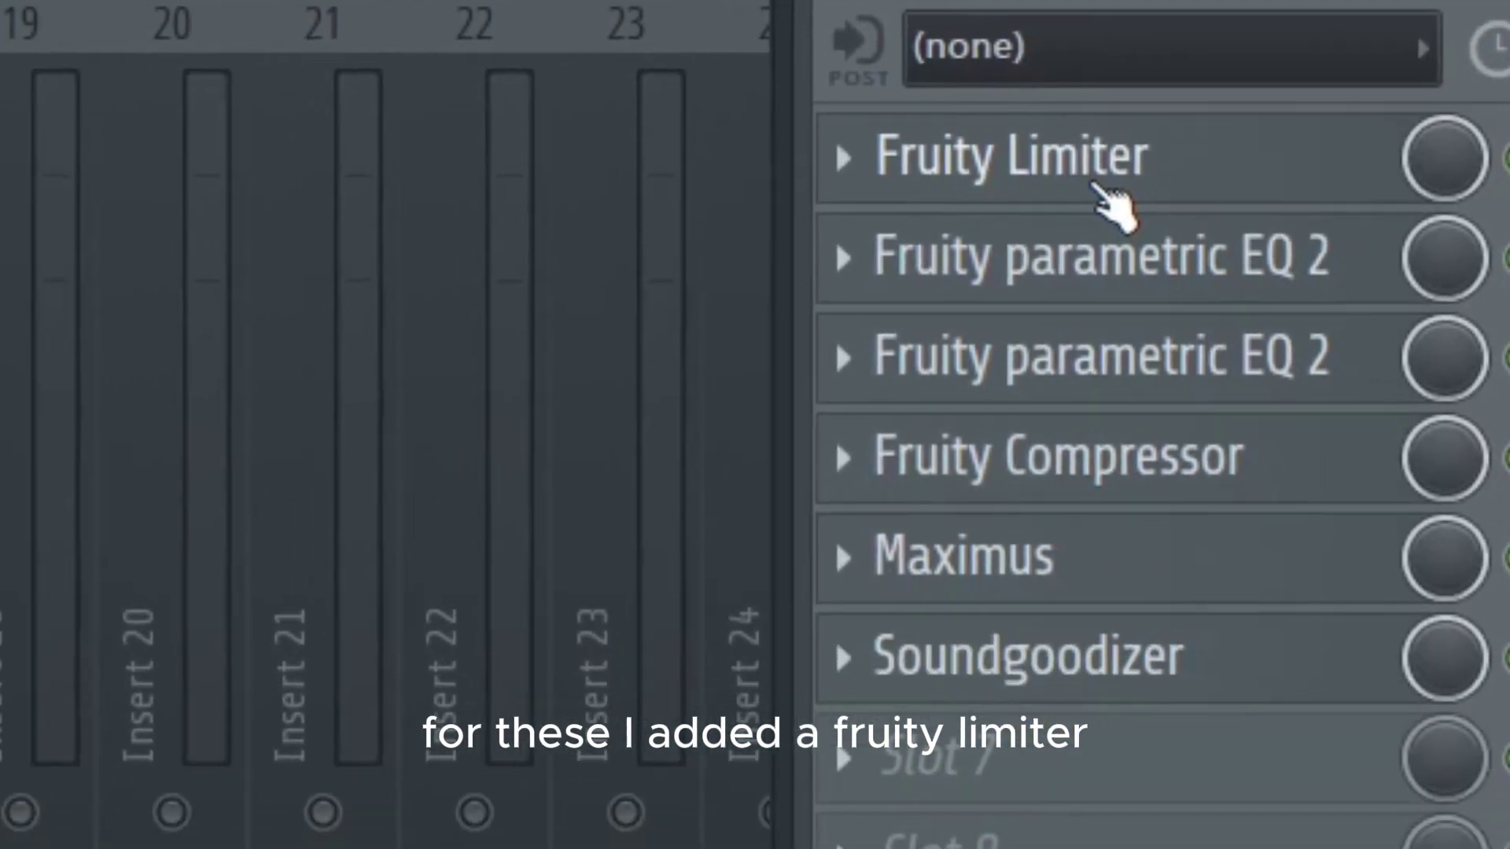
click(1357, 124)
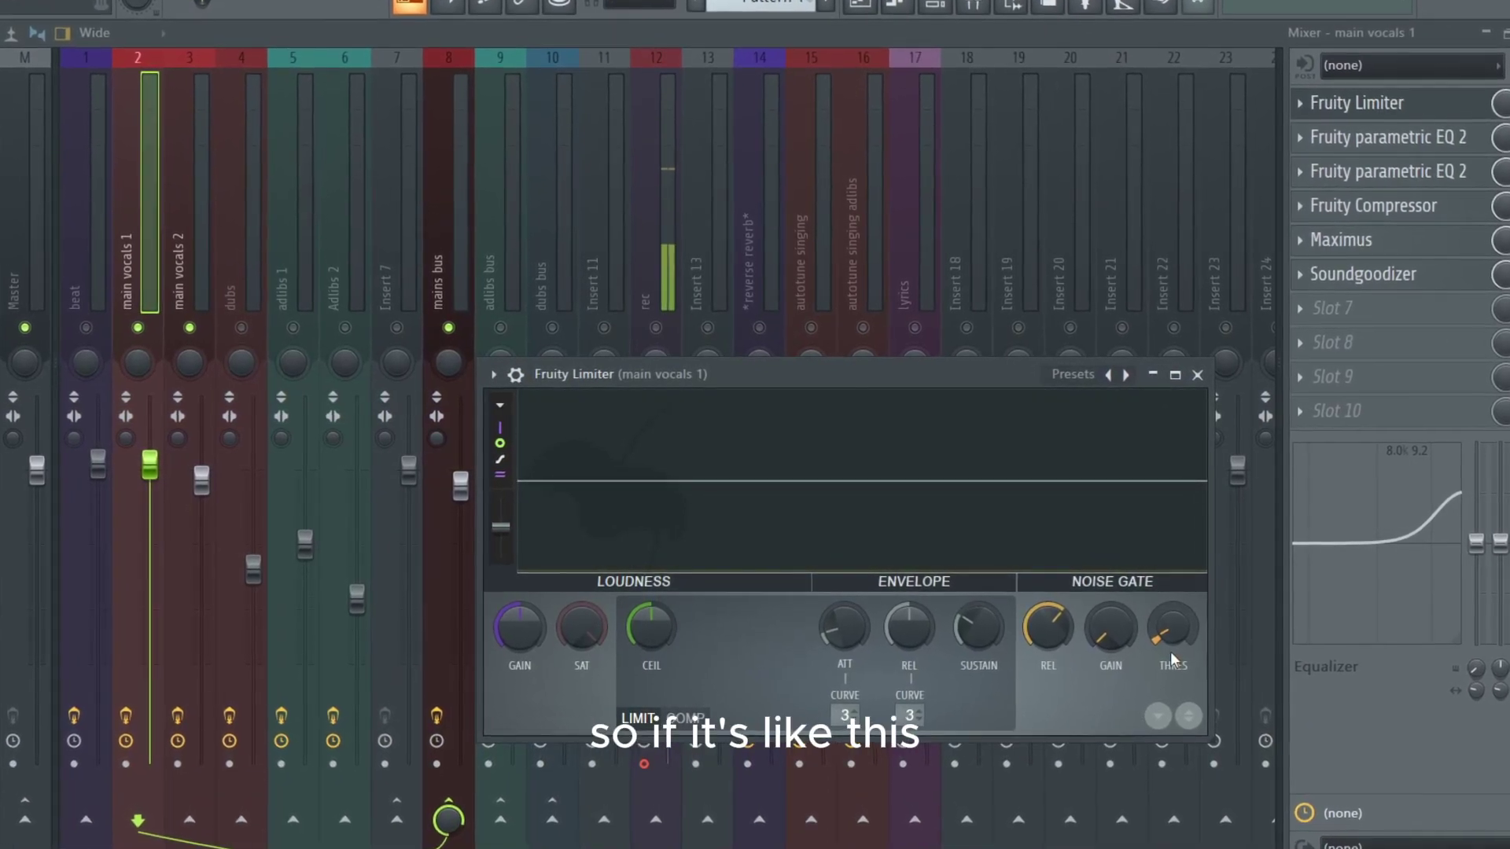
drag(1175, 657, 1178, 644)
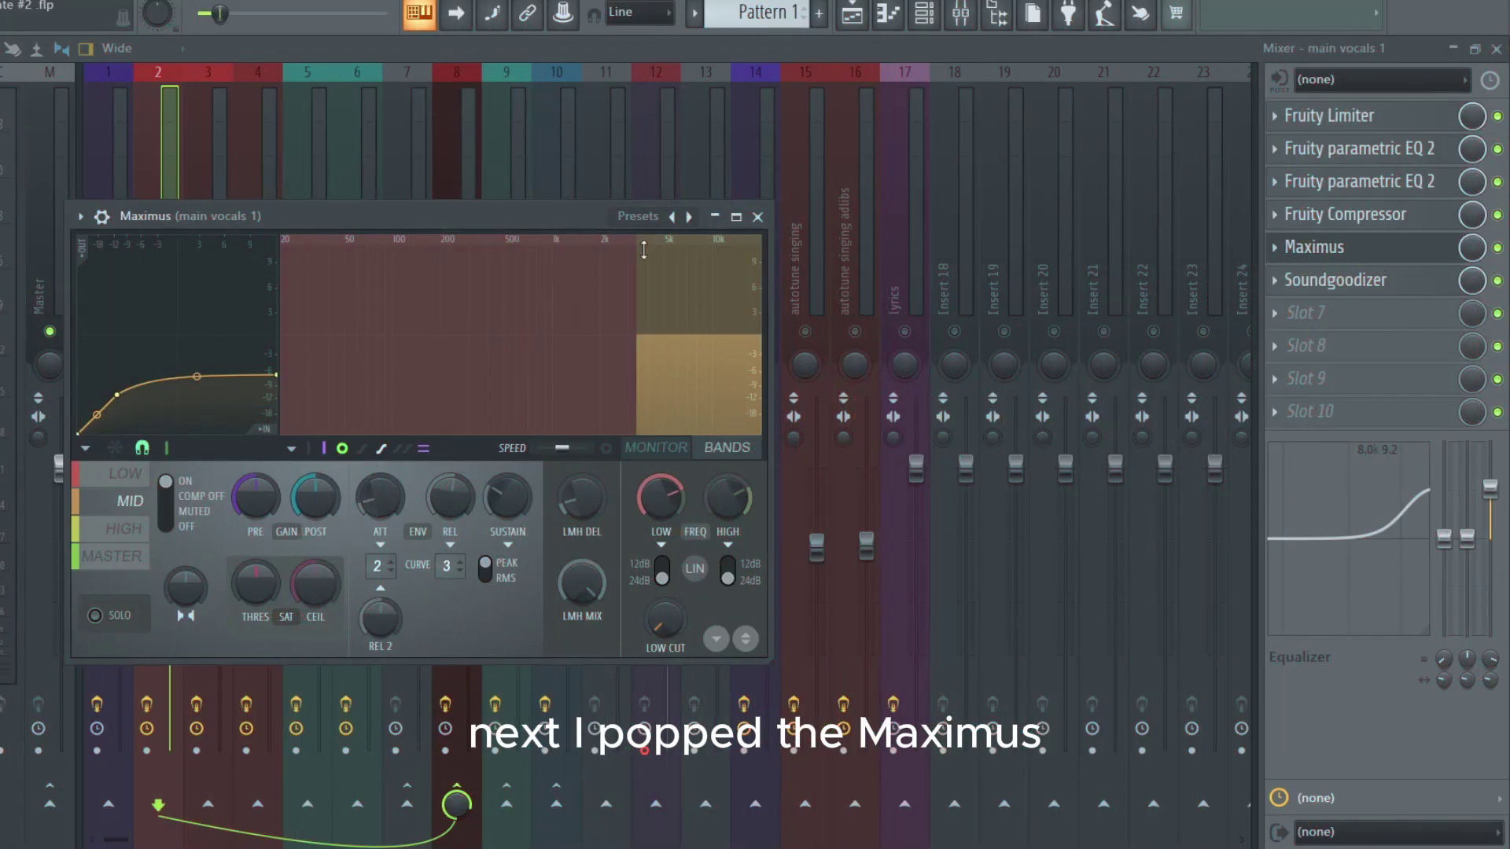
Browse the Maximus presets on main vocals 1, including the de-essing ones, and inspect the track's Soundgoodizer setting
click(638, 216)
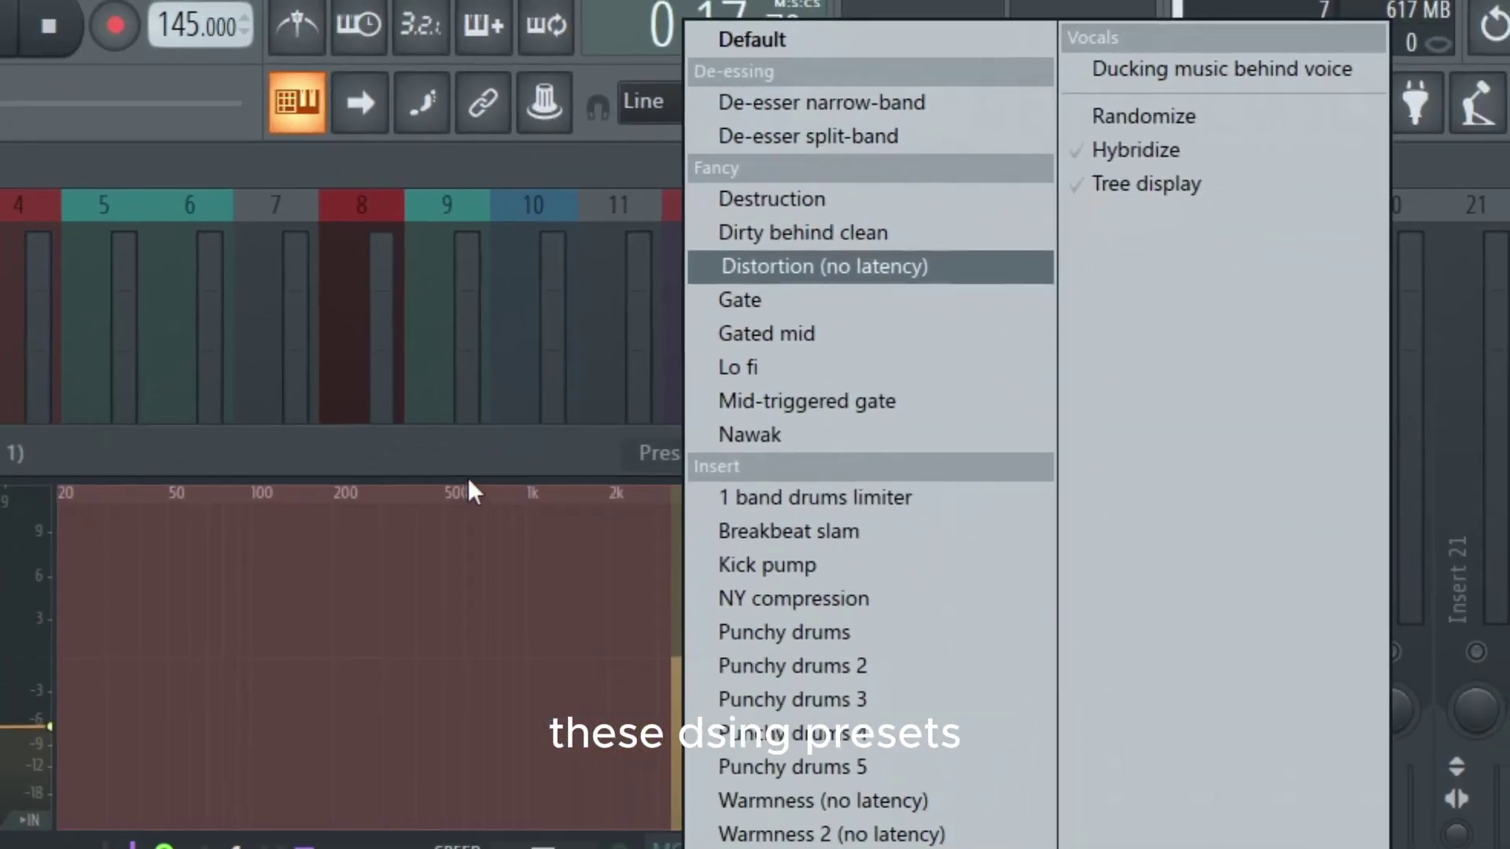
click(469, 478)
click(876, 453)
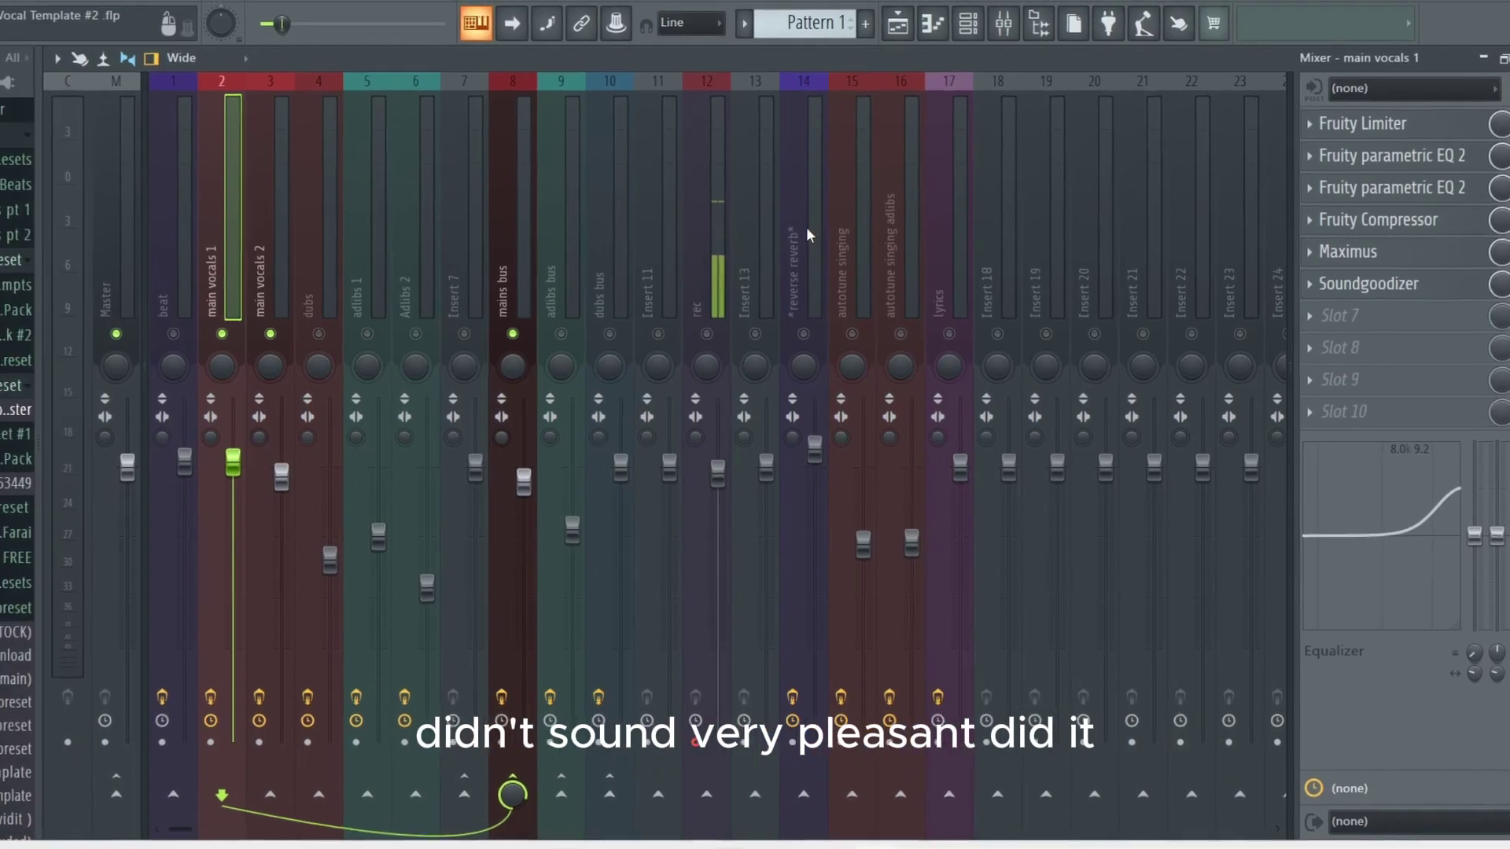
click(944, 397)
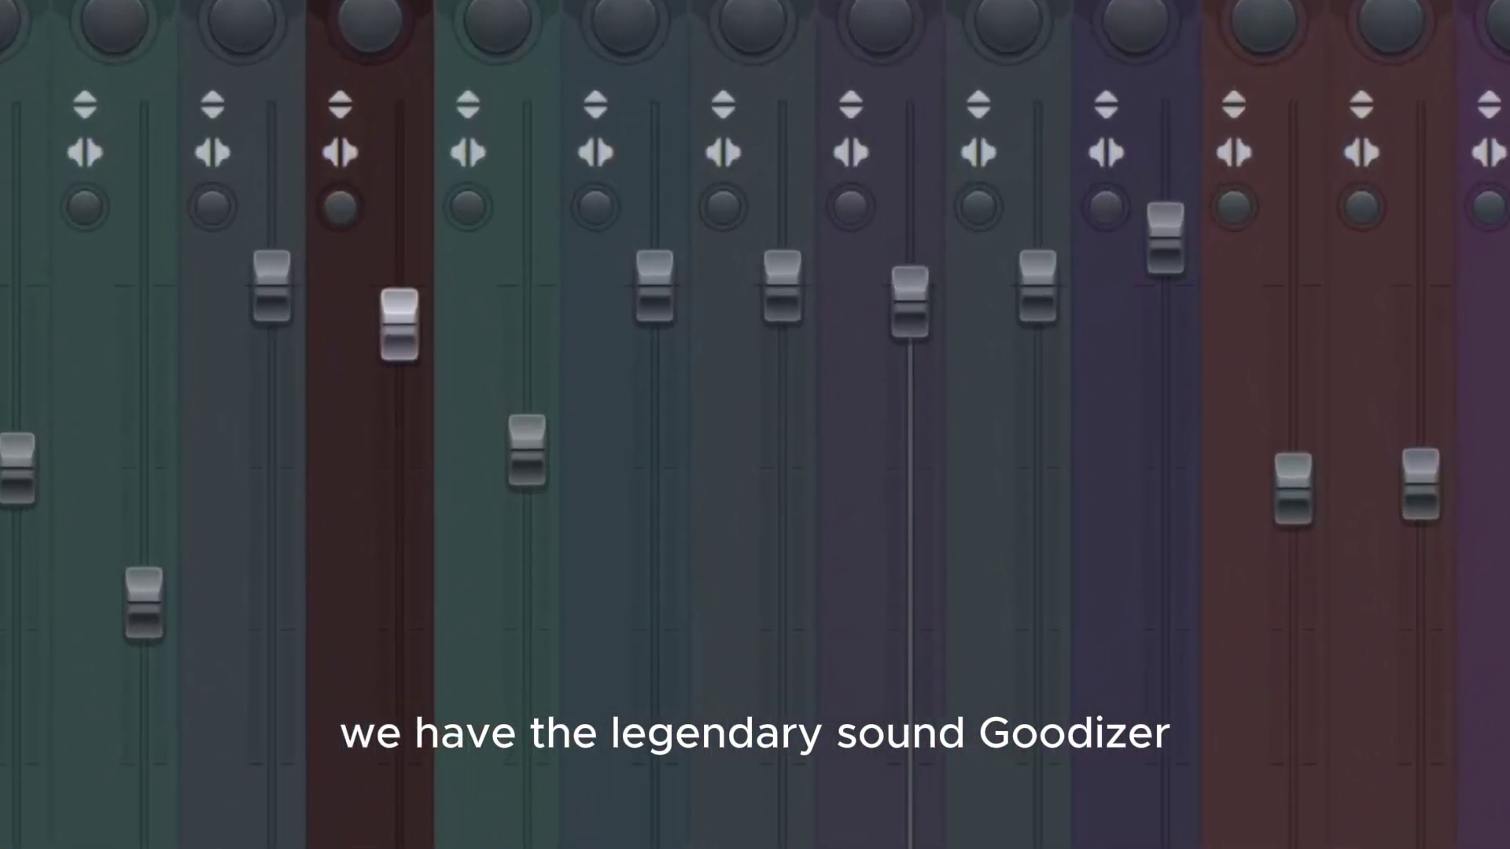
click(1408, 265)
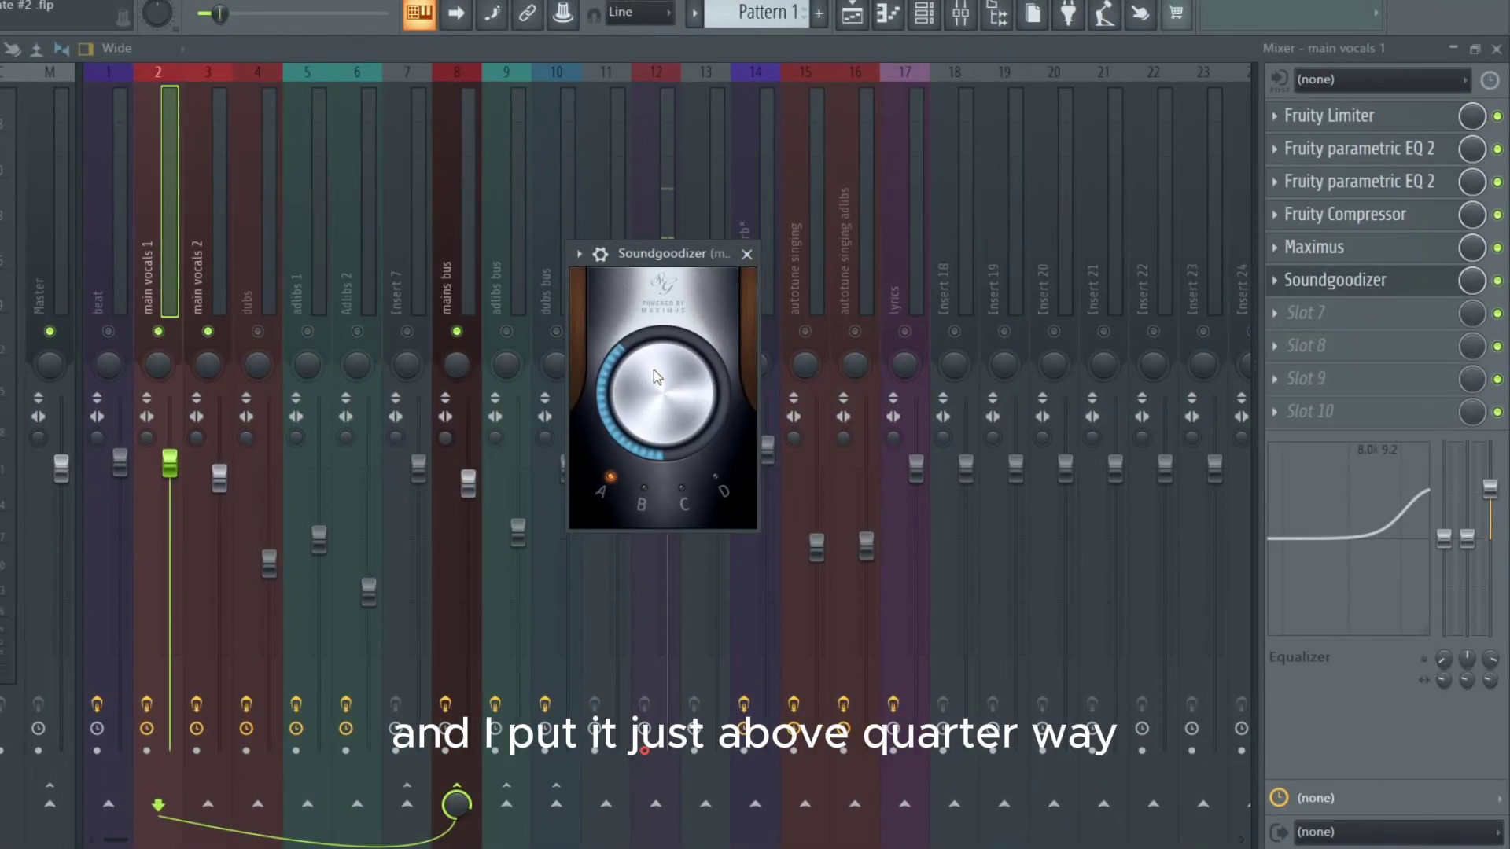
click(747, 254)
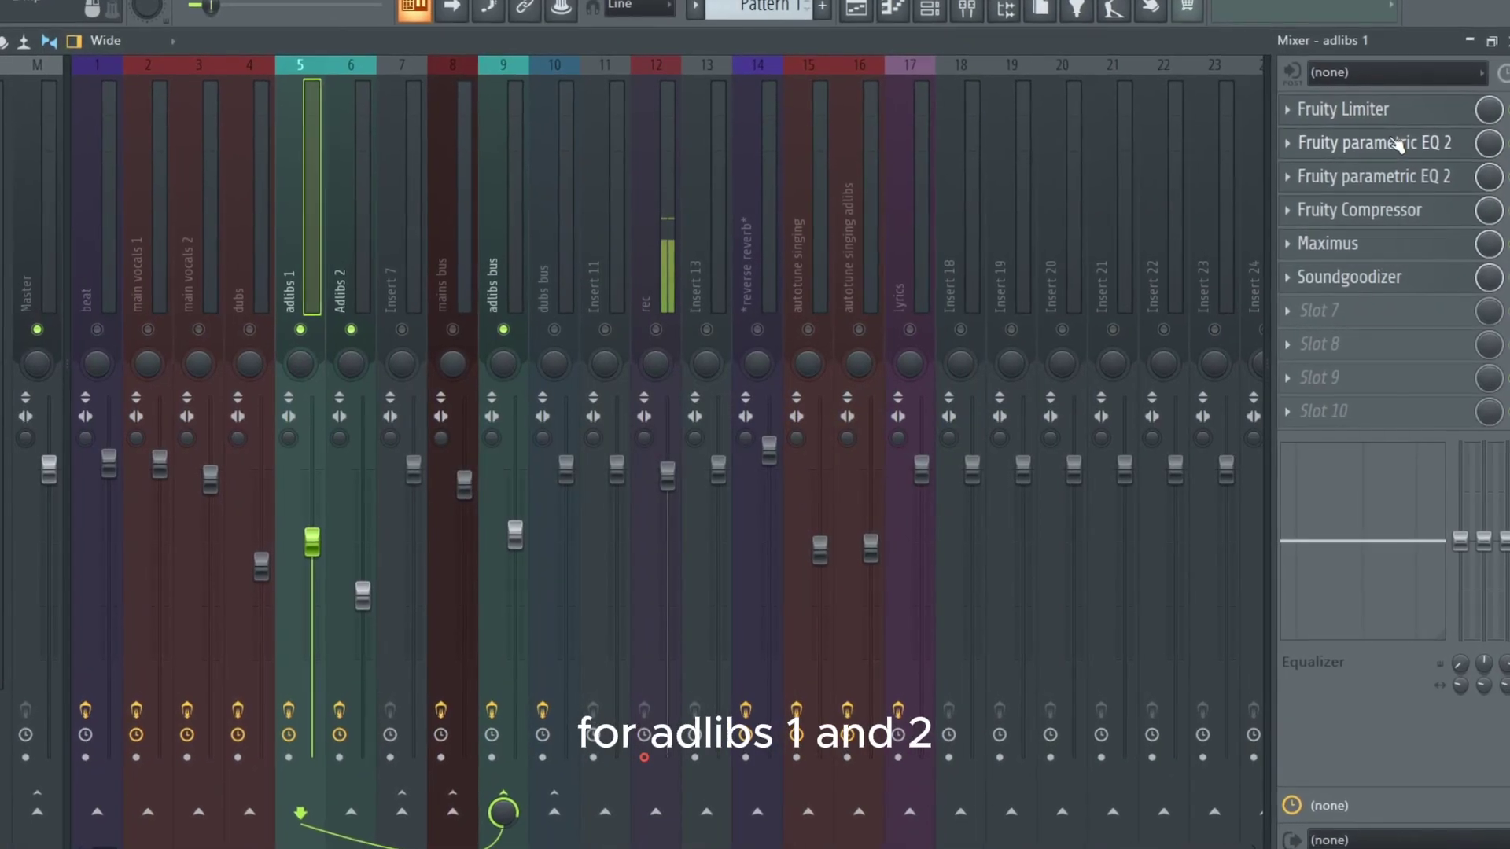
Open Fruity parametric EQ 2 on adlibs 1 and adjust band 4 at about 612 Hz
click(1381, 149)
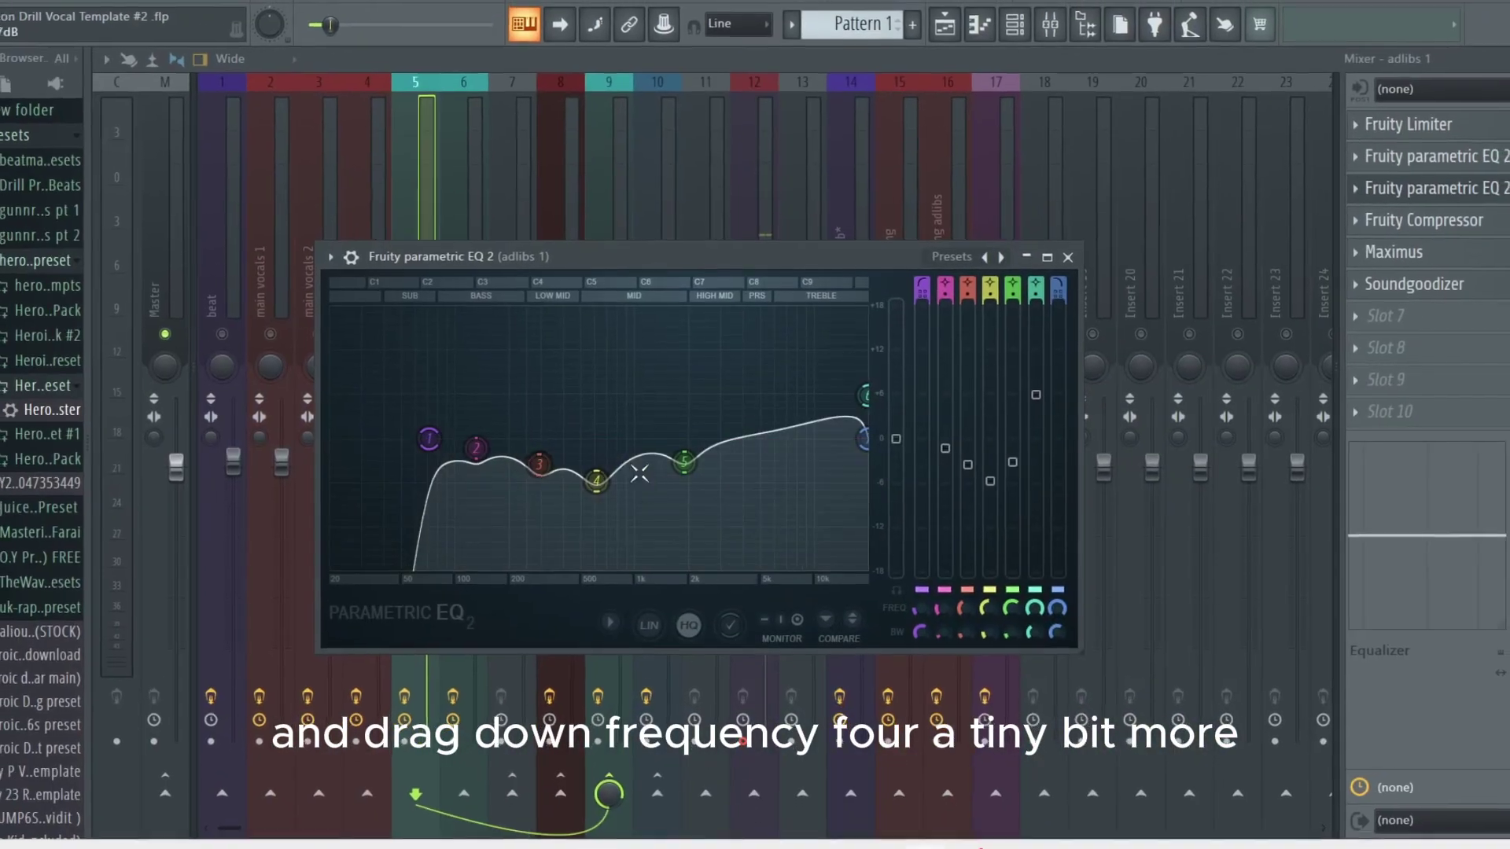
drag(600, 477, 614, 474)
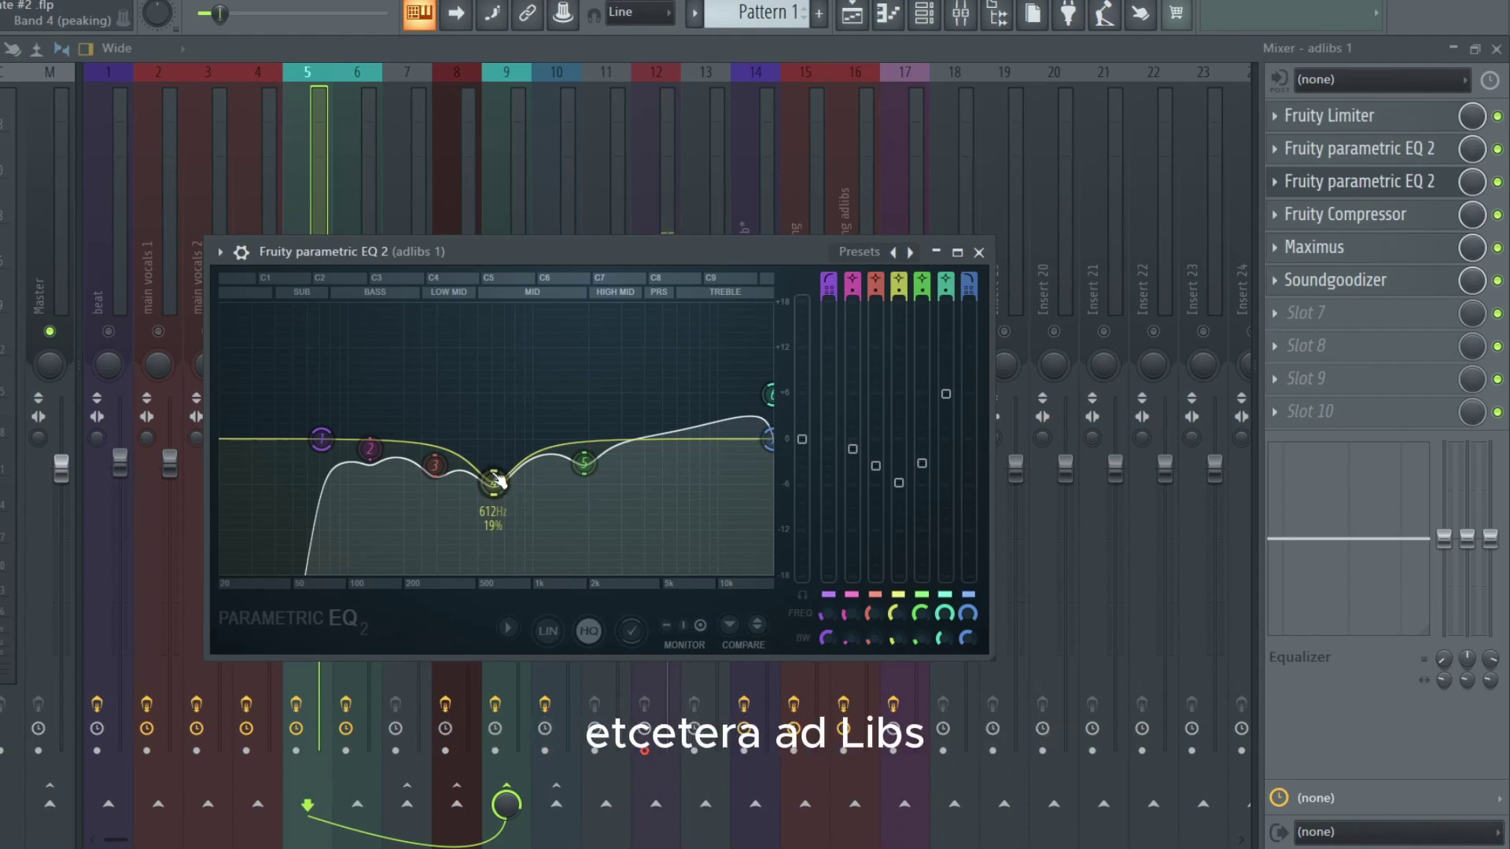
Inspect the second Fruity parametric EQ 2 and the Fruity PanOMatic on the Adlibs 2 track
click(380, 297)
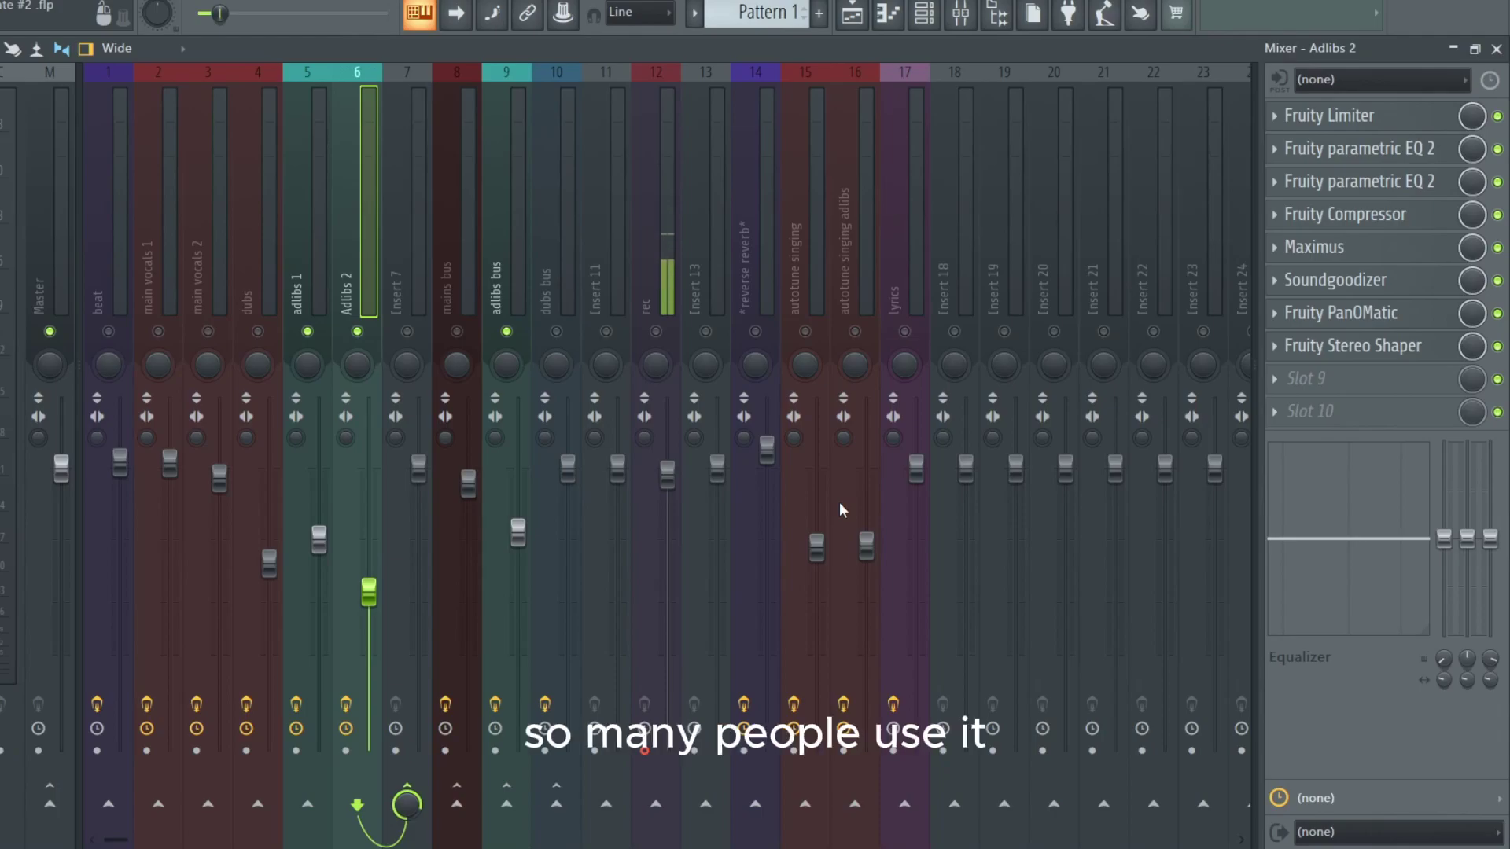
click(1337, 180)
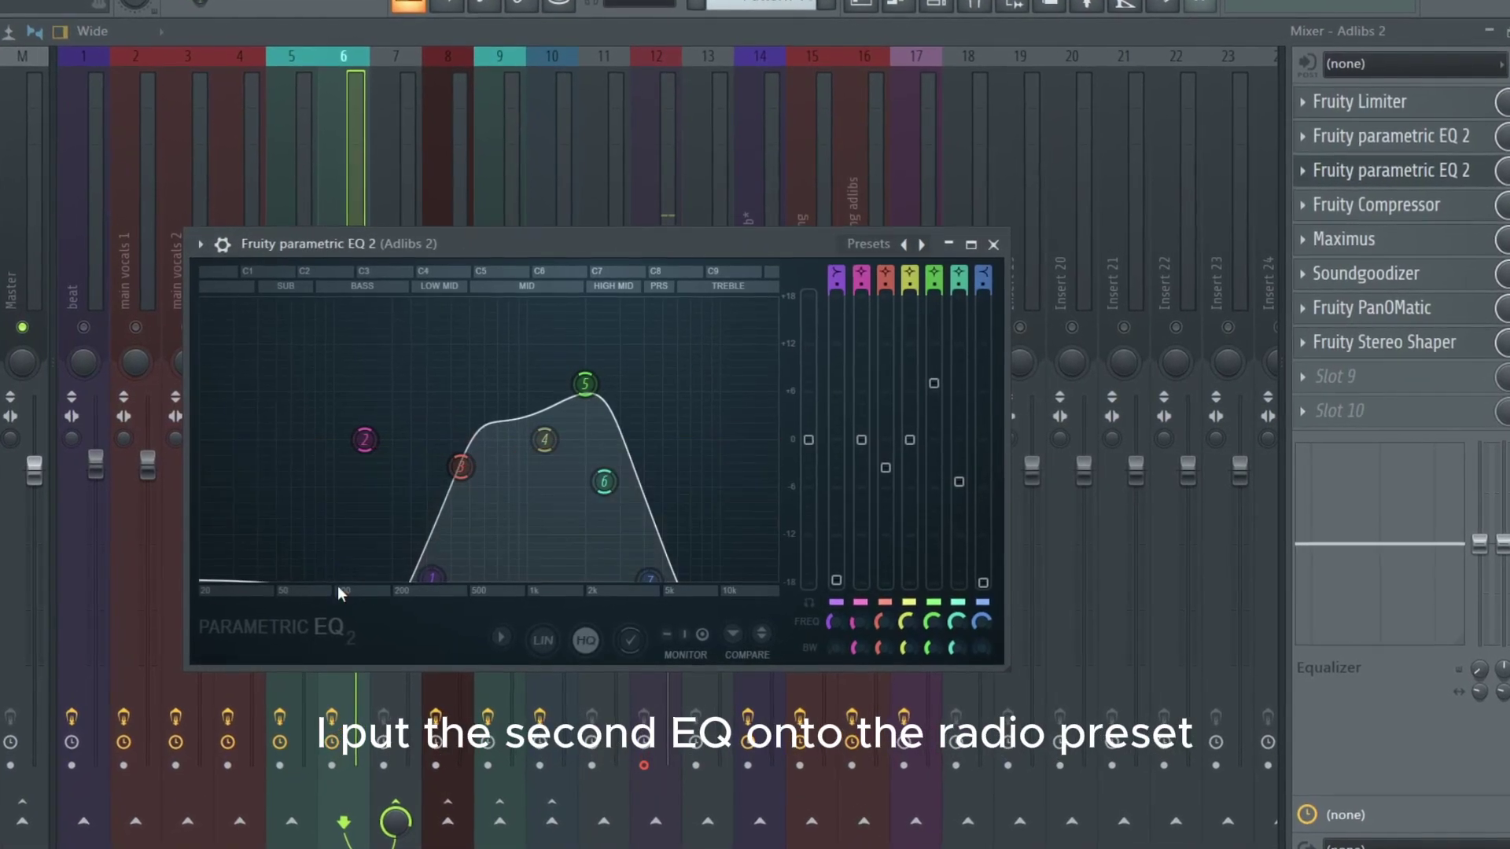
click(1370, 321)
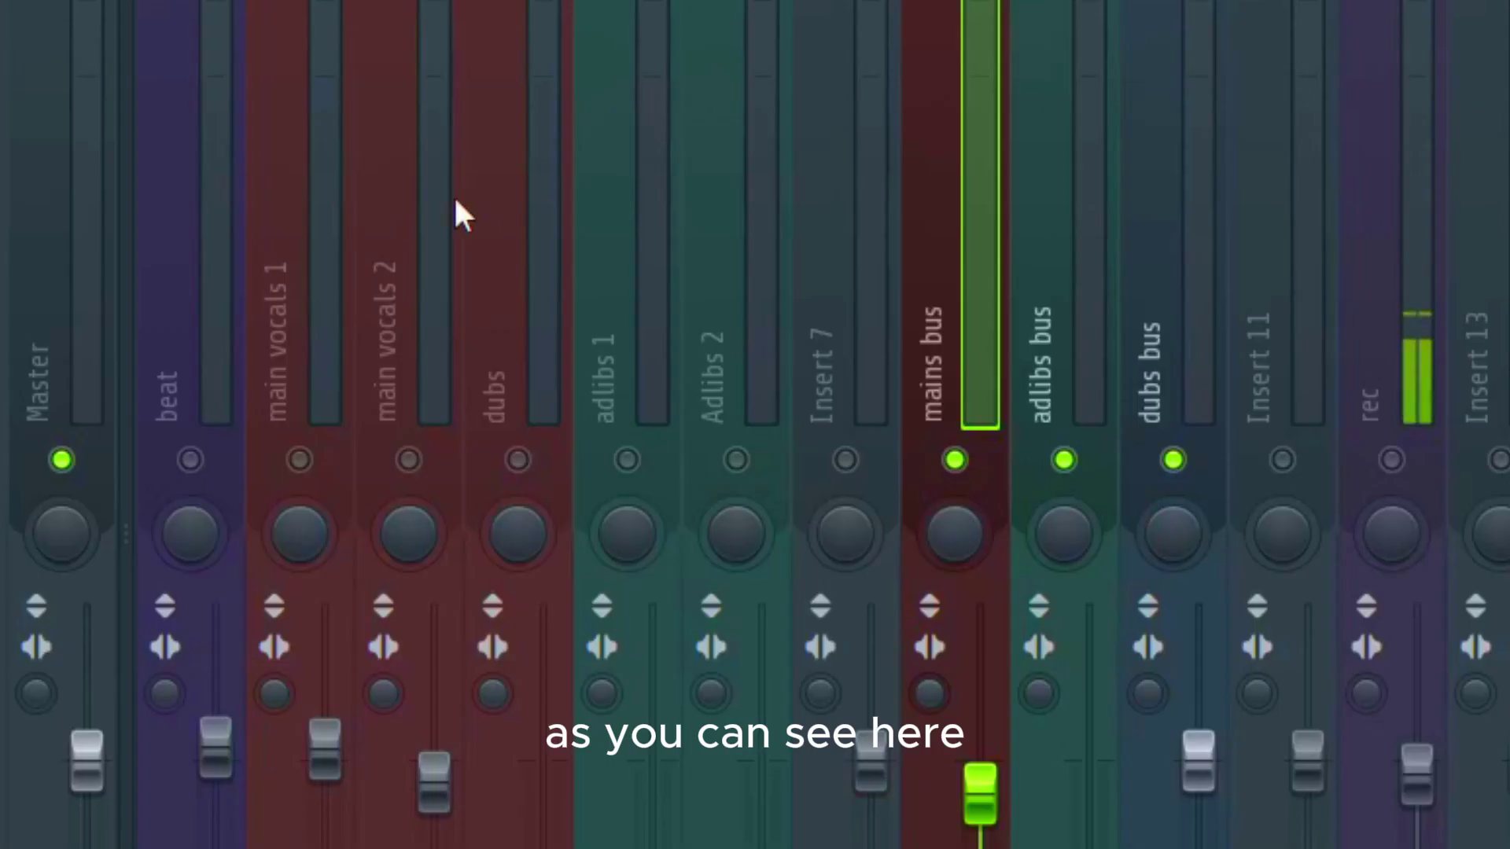
Check the bus routing of the main vocals 1, adlibs 1 and dubs tracks
click(322, 204)
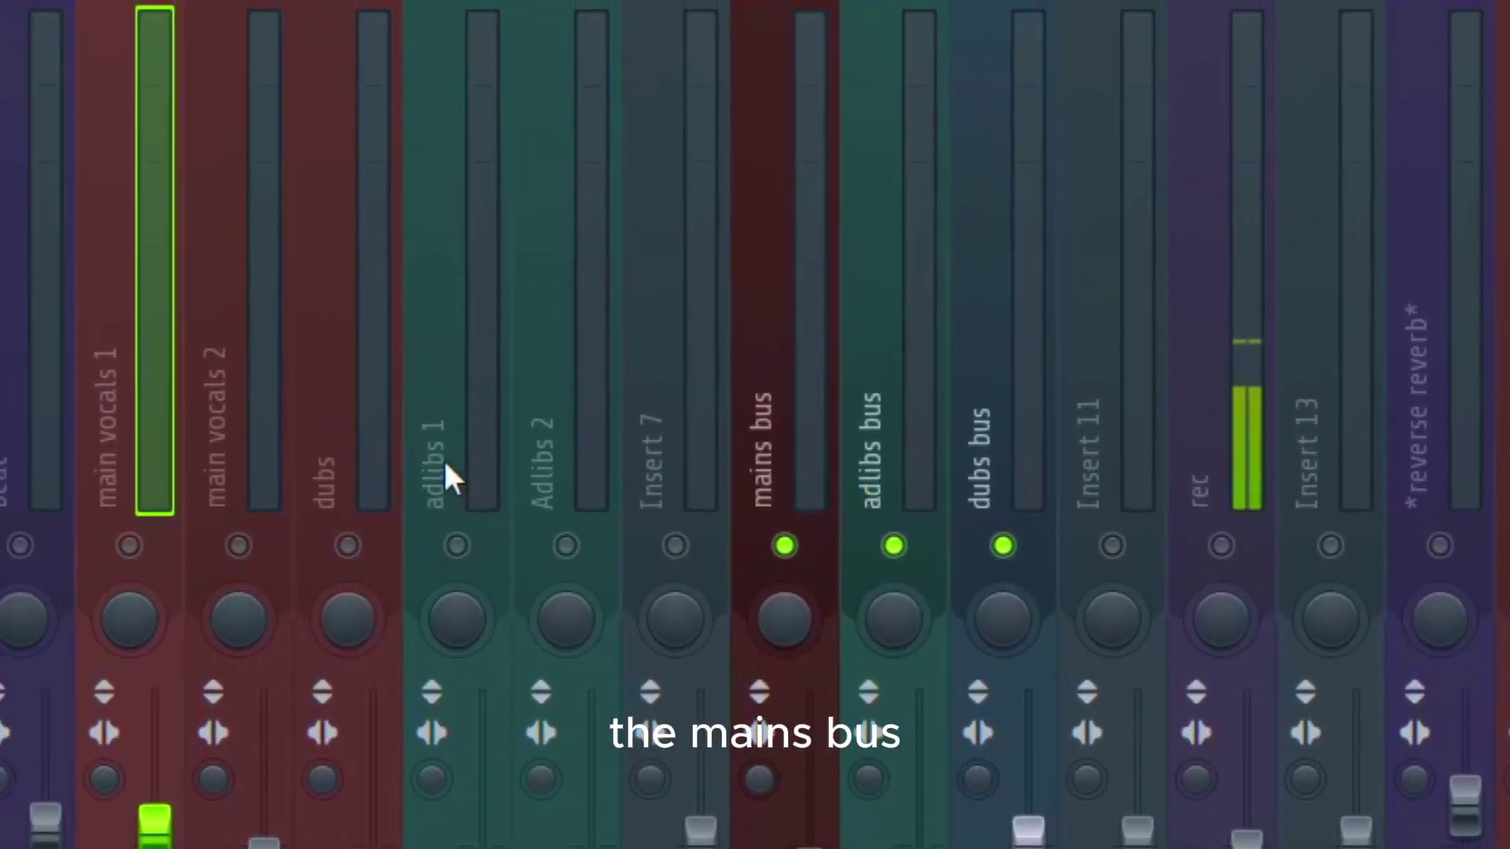
click(445, 465)
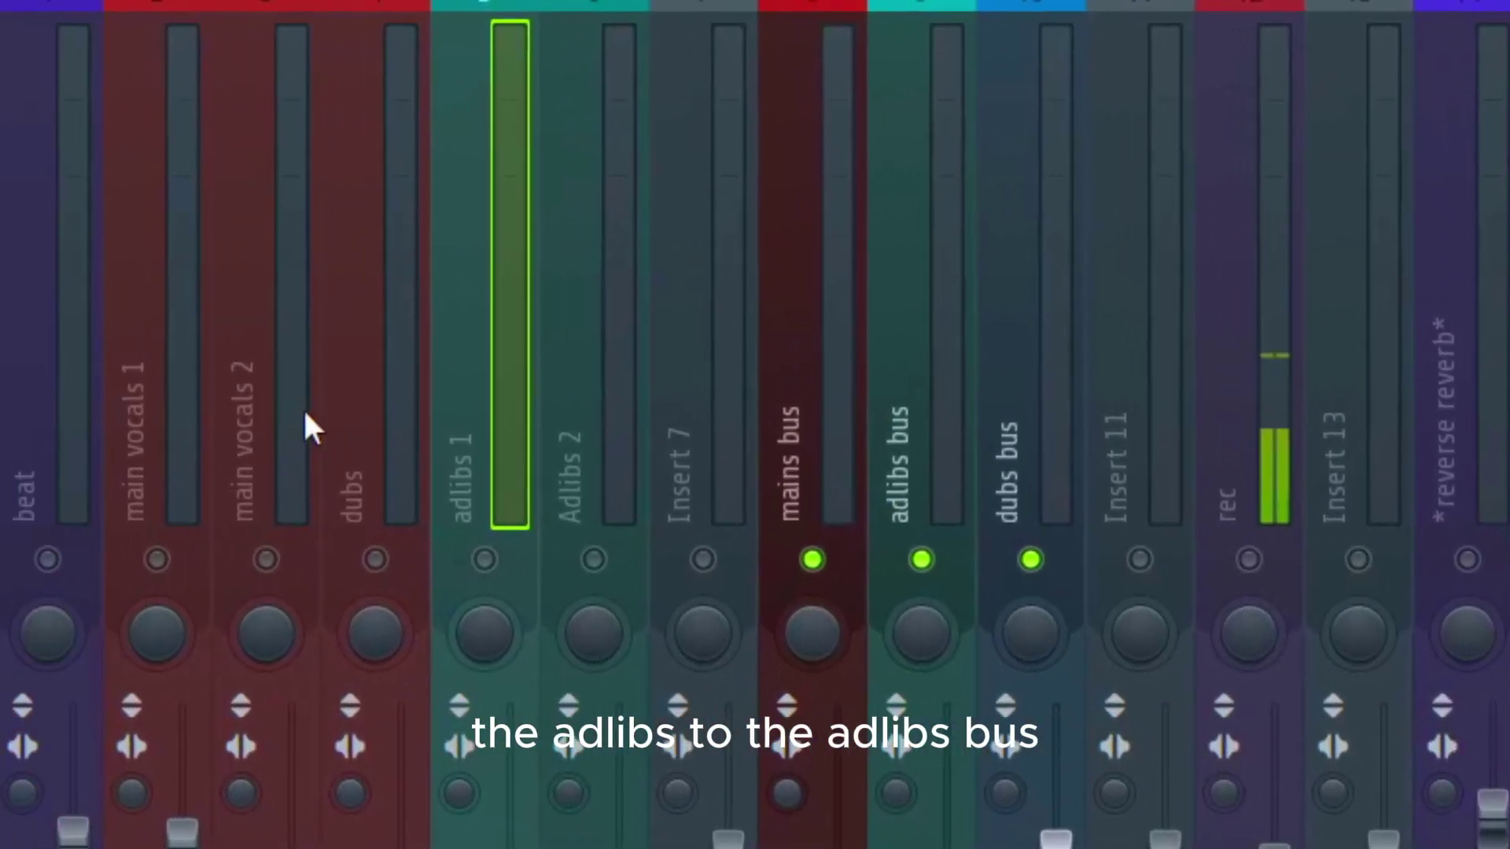
click(391, 404)
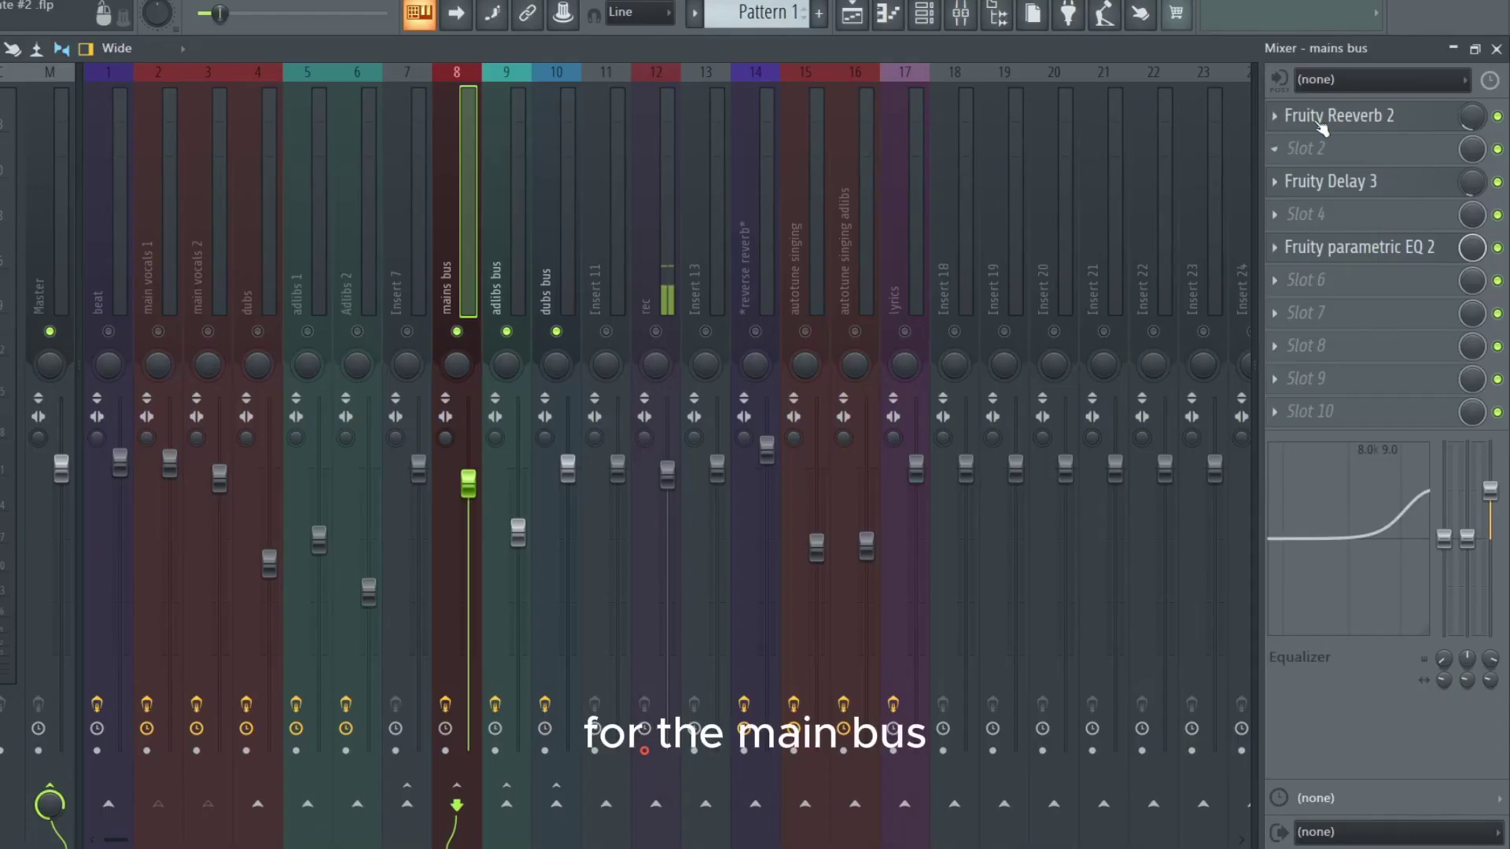
Inspect the Fruity Reeverb 2, Fruity Delay 3 and Fruity parametric EQ 2 settings on the mains bus
click(1352, 116)
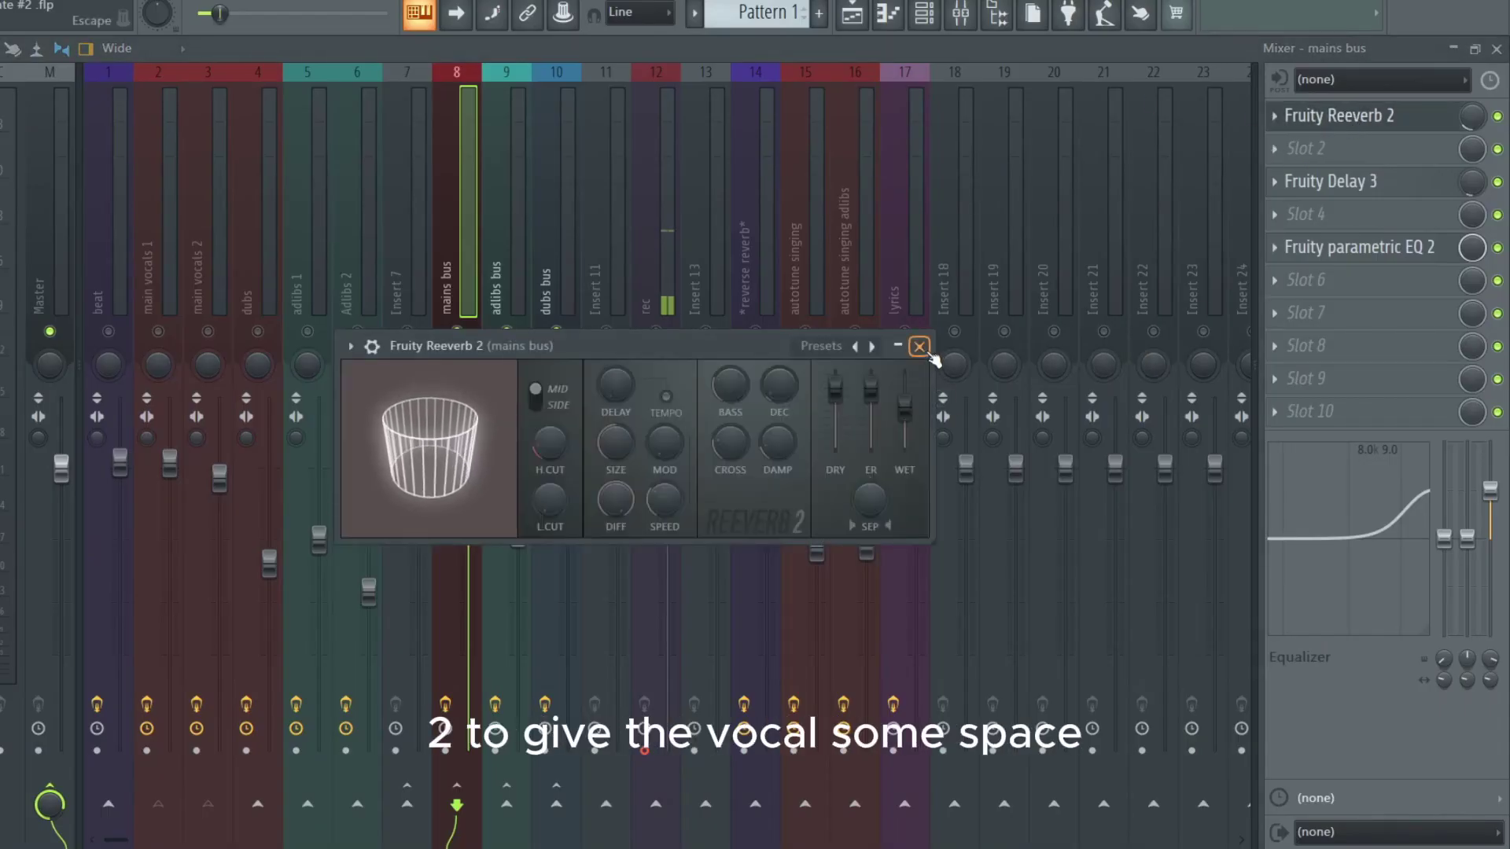
click(919, 347)
click(1453, 181)
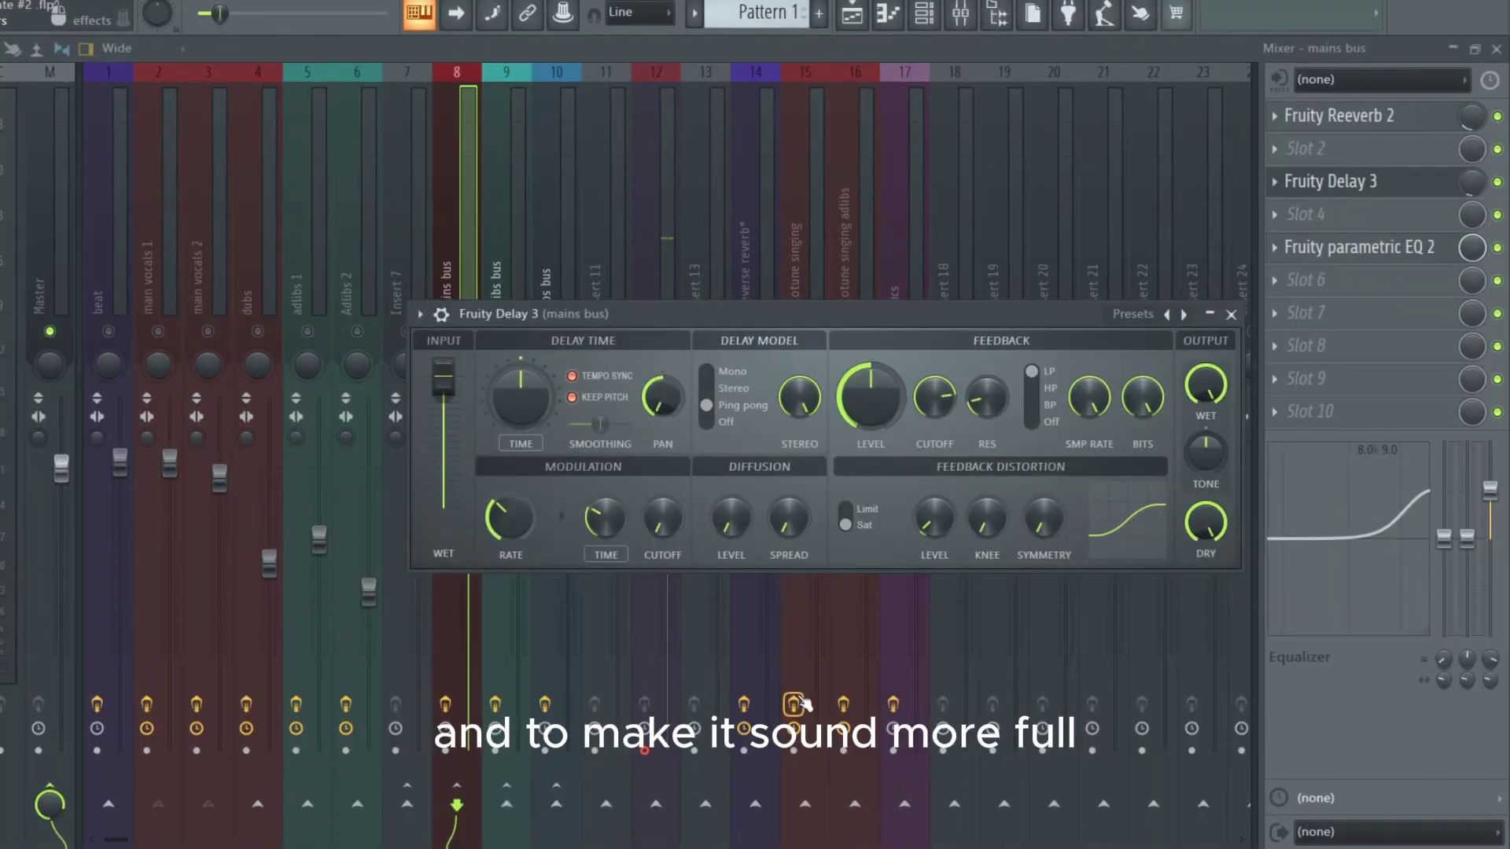
click(1360, 247)
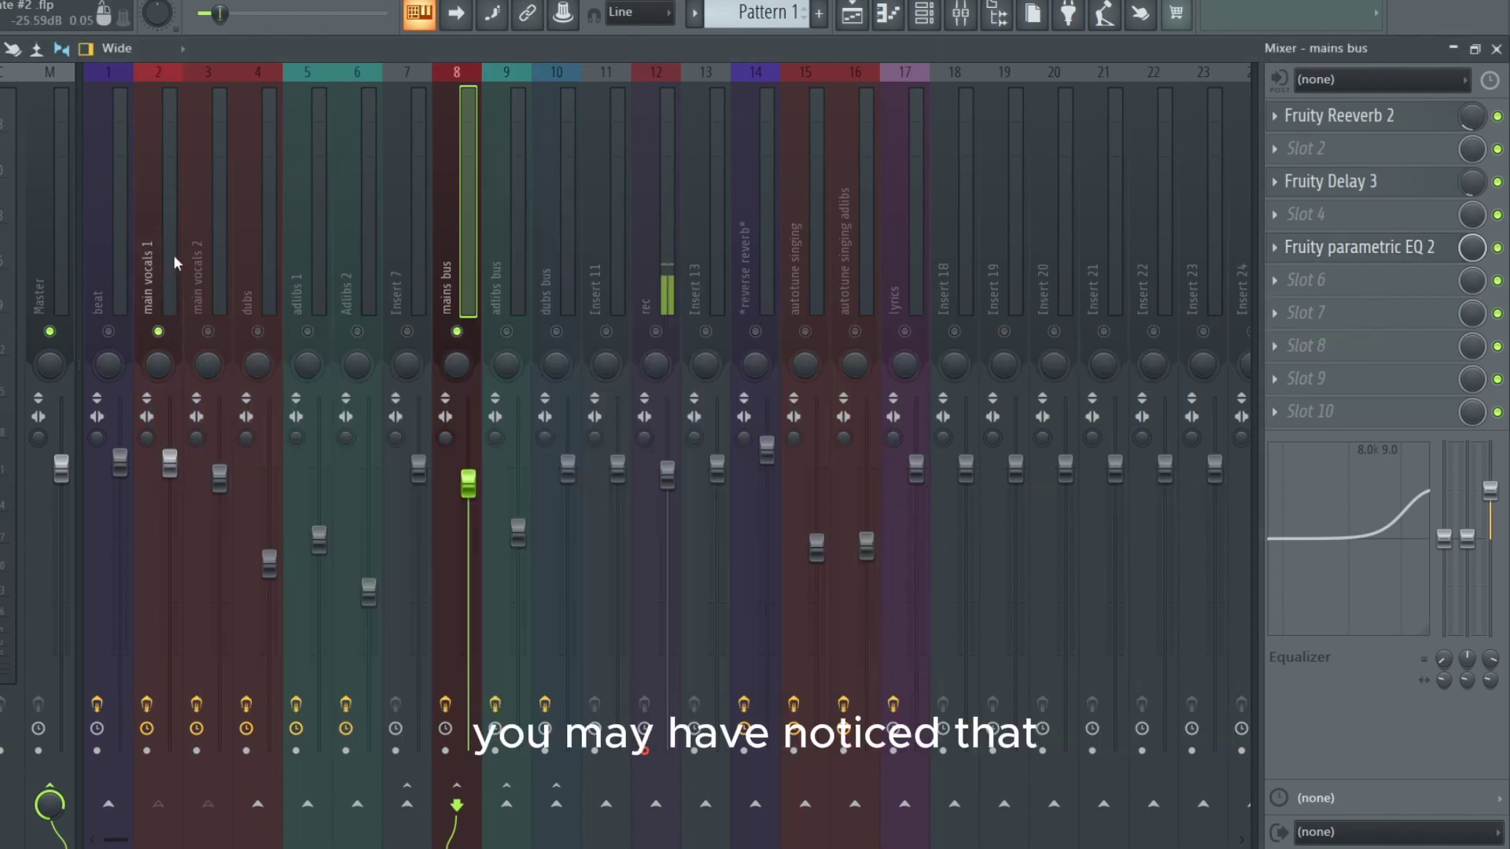
Adjust the high-band level of the mixer equalizer on the main vocals 1 track
click(175, 259)
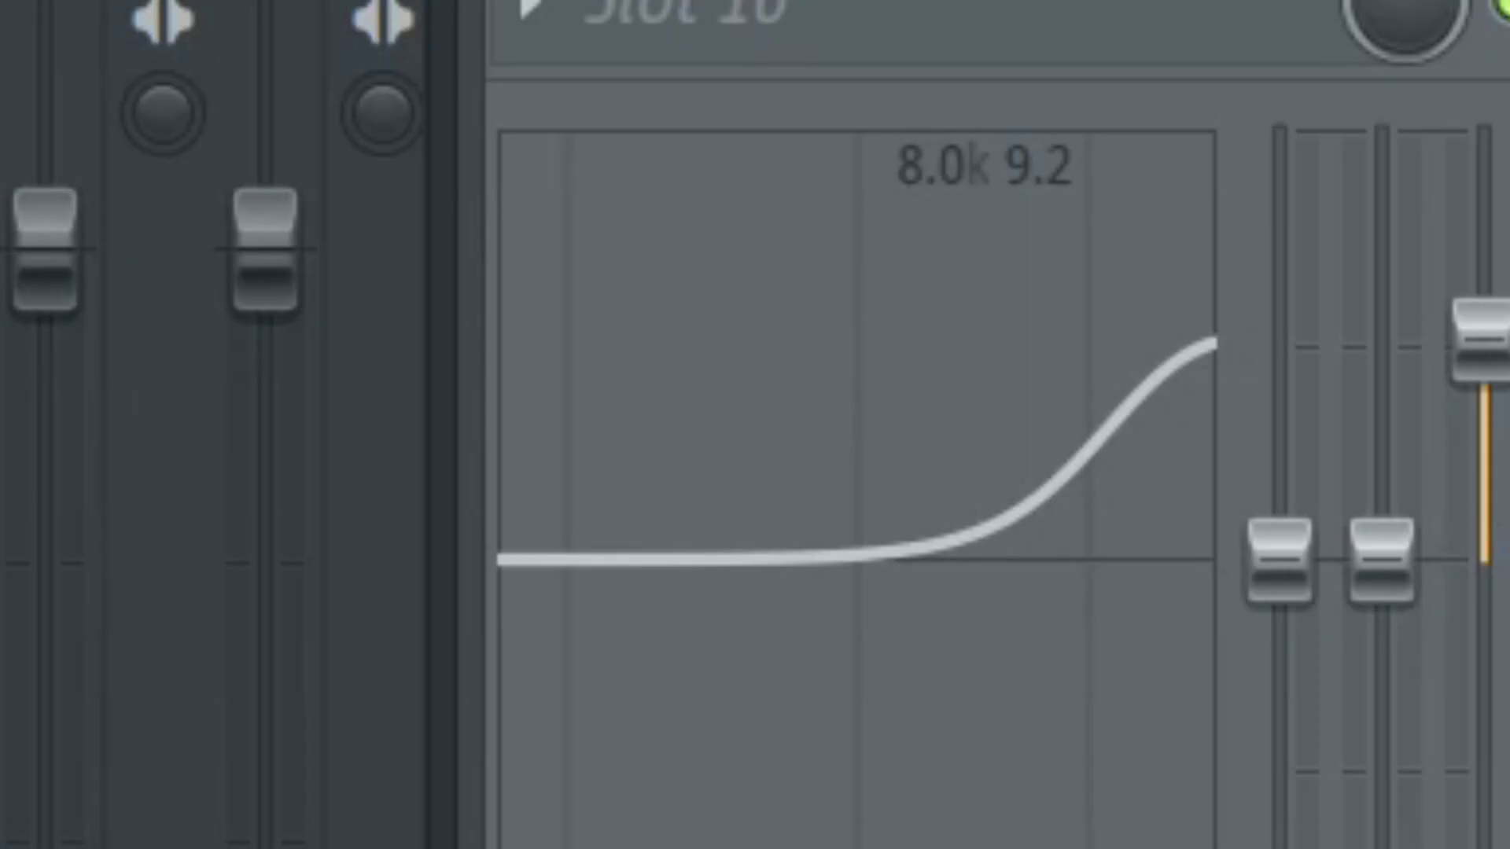
drag(1490, 488, 1490, 490)
drag(1483, 348, 1482, 340)
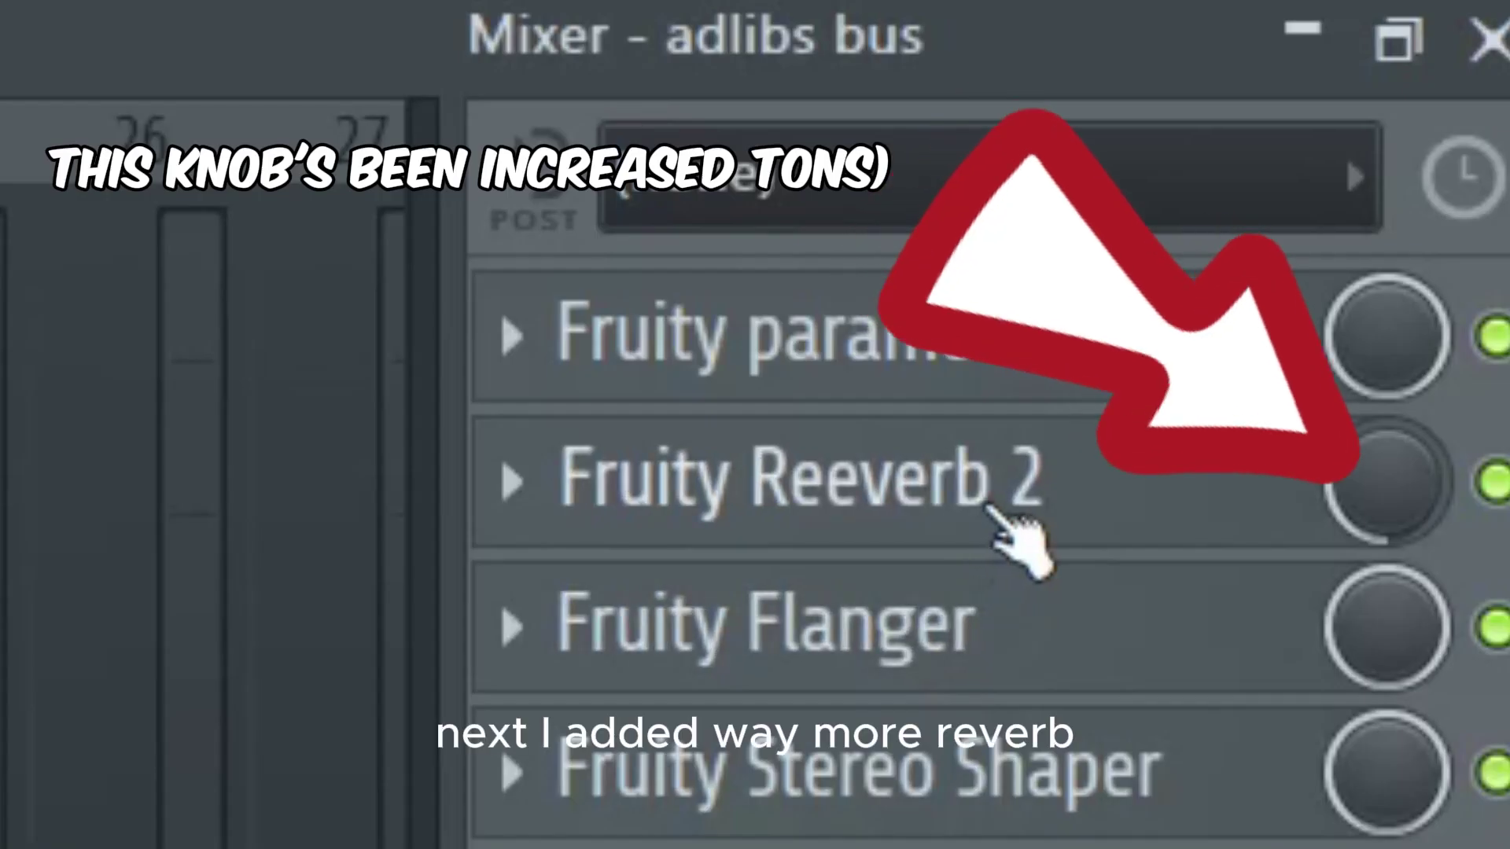
Inspect the Fruity Reeverb 2, Fruity Flanger and Fruity Stereo Shaper settings on the adlibs bus
click(1346, 155)
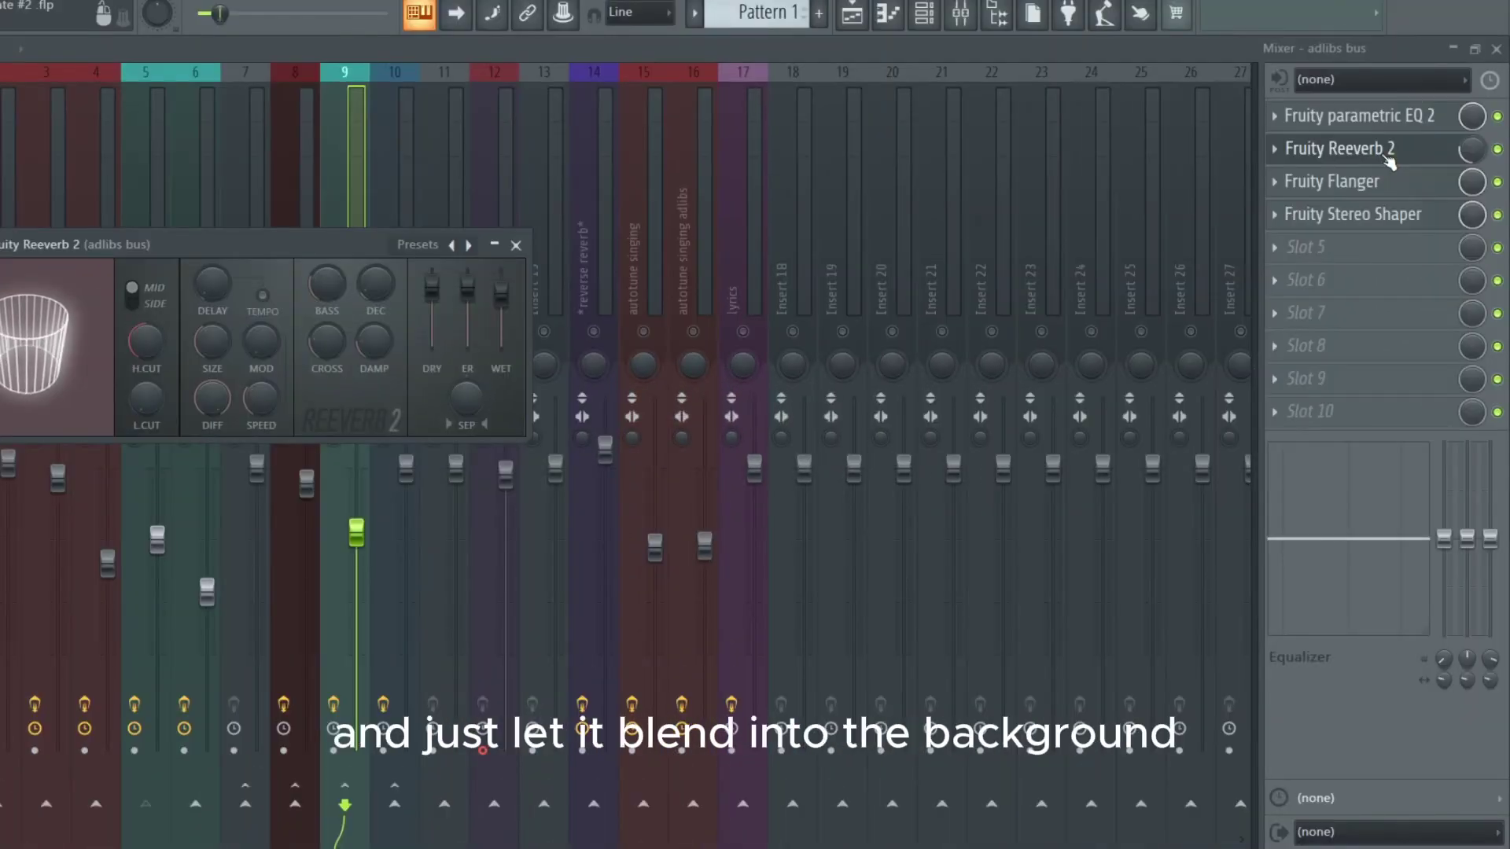
click(1382, 183)
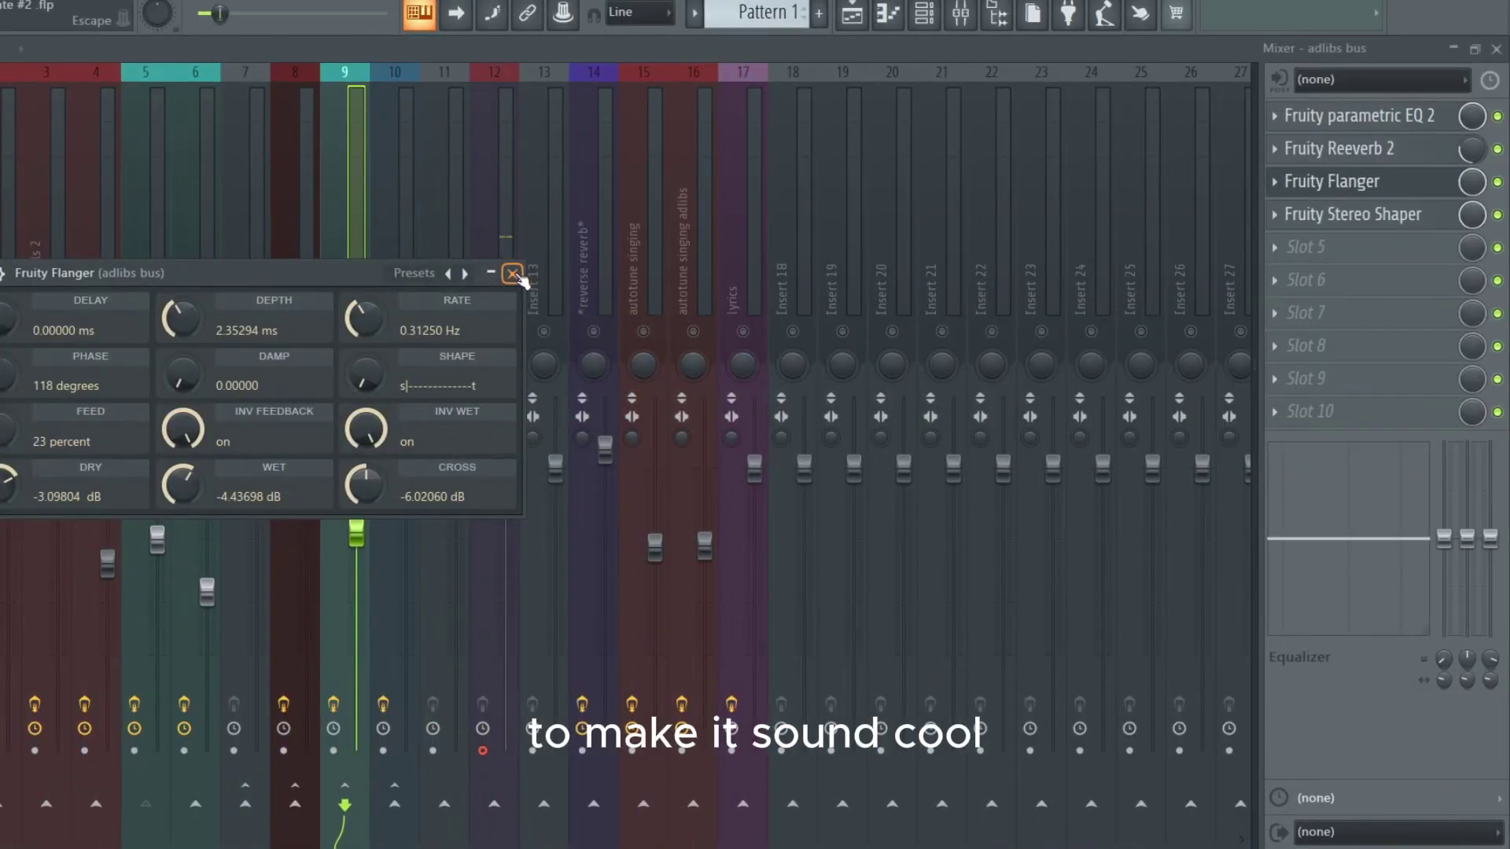
click(1473, 68)
click(1337, 215)
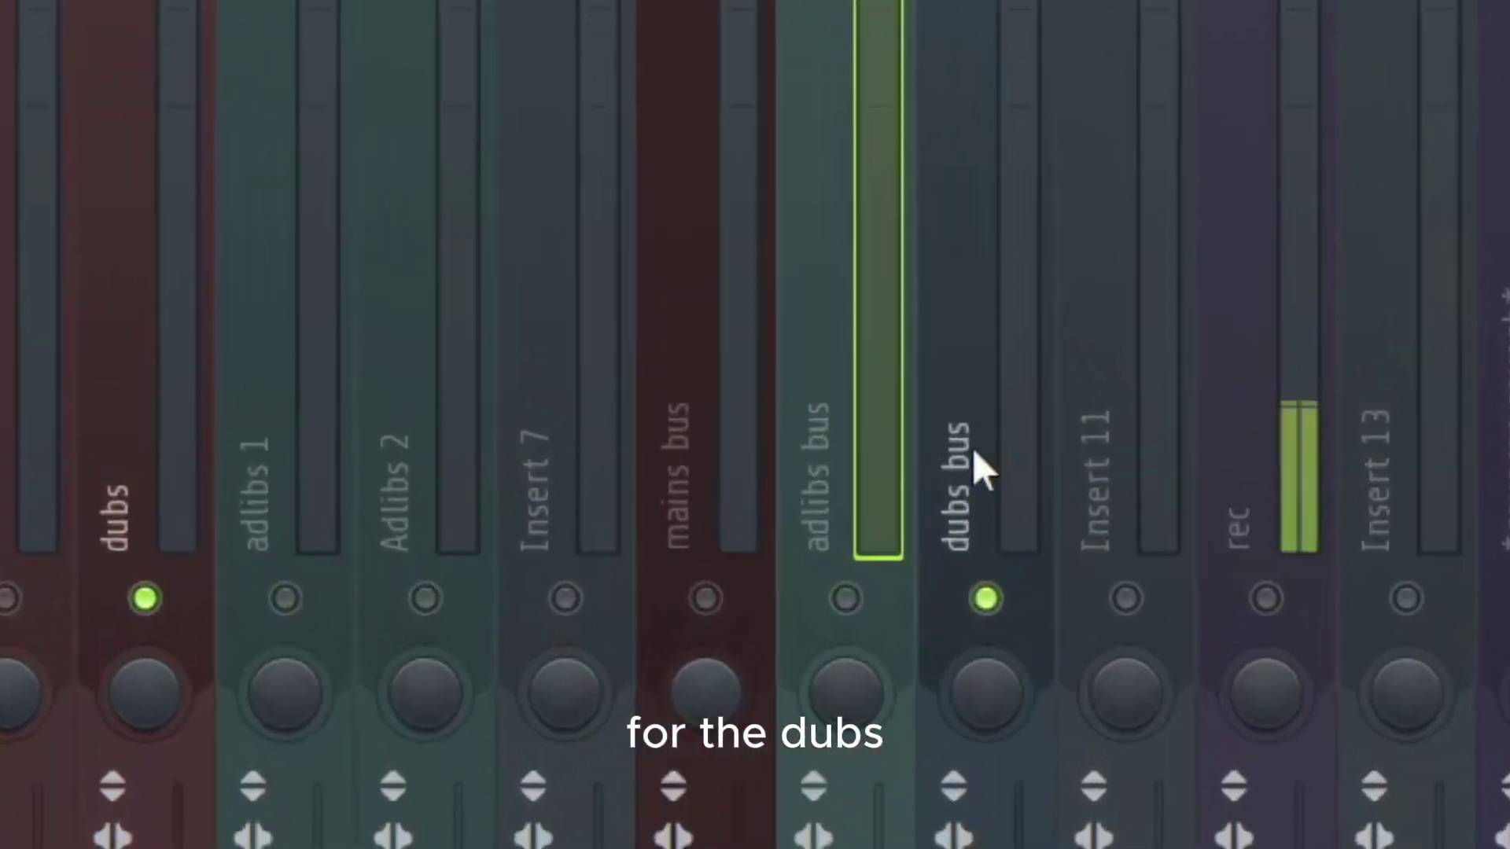
Inspect the Fruity parametric EQ 2 and Fruity Stereo Shaper settings on the dubs bus
click(390, 279)
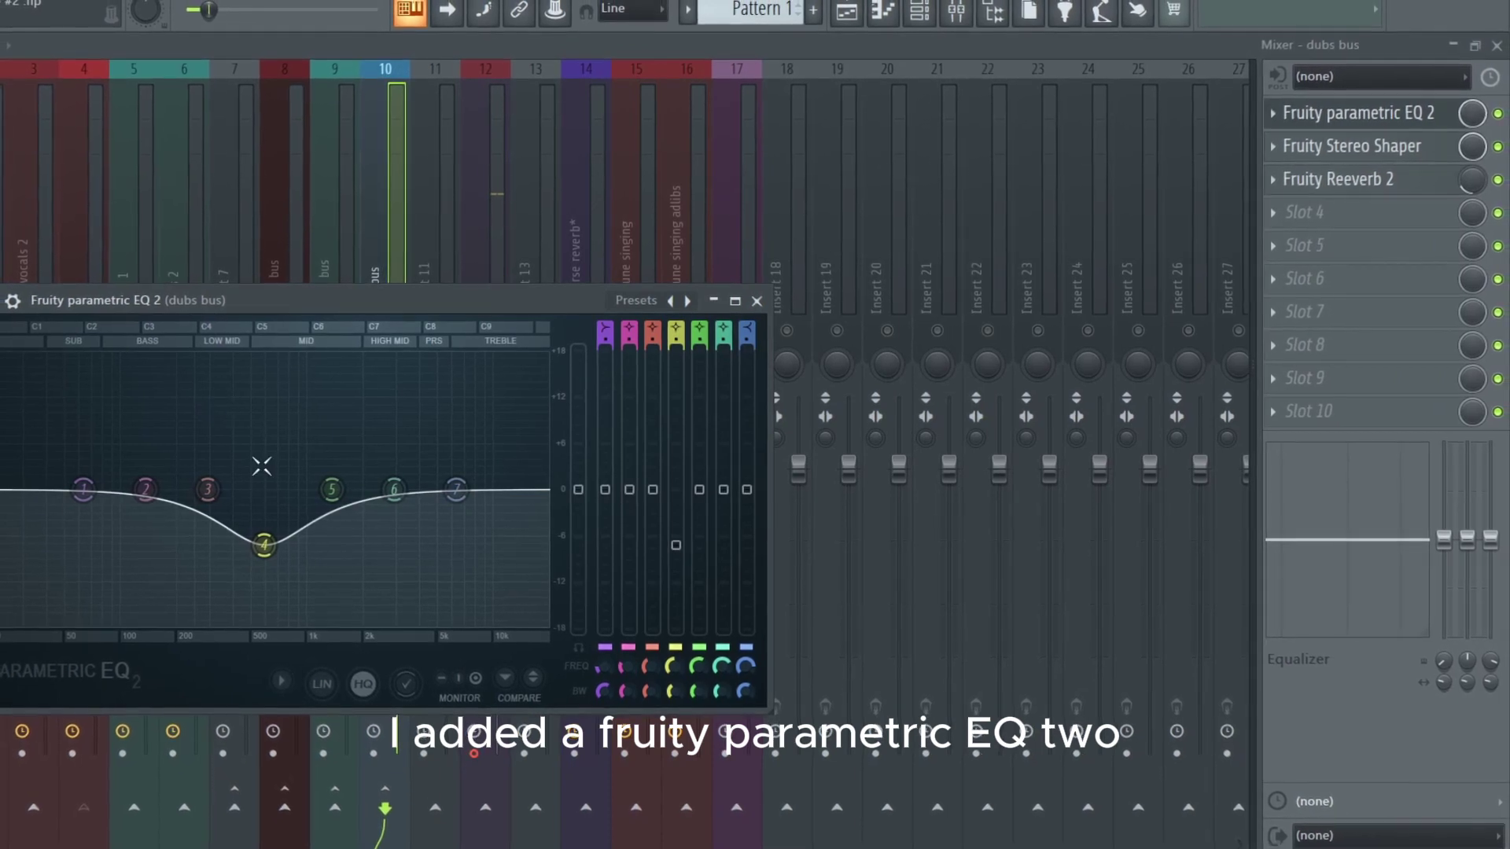
click(754, 303)
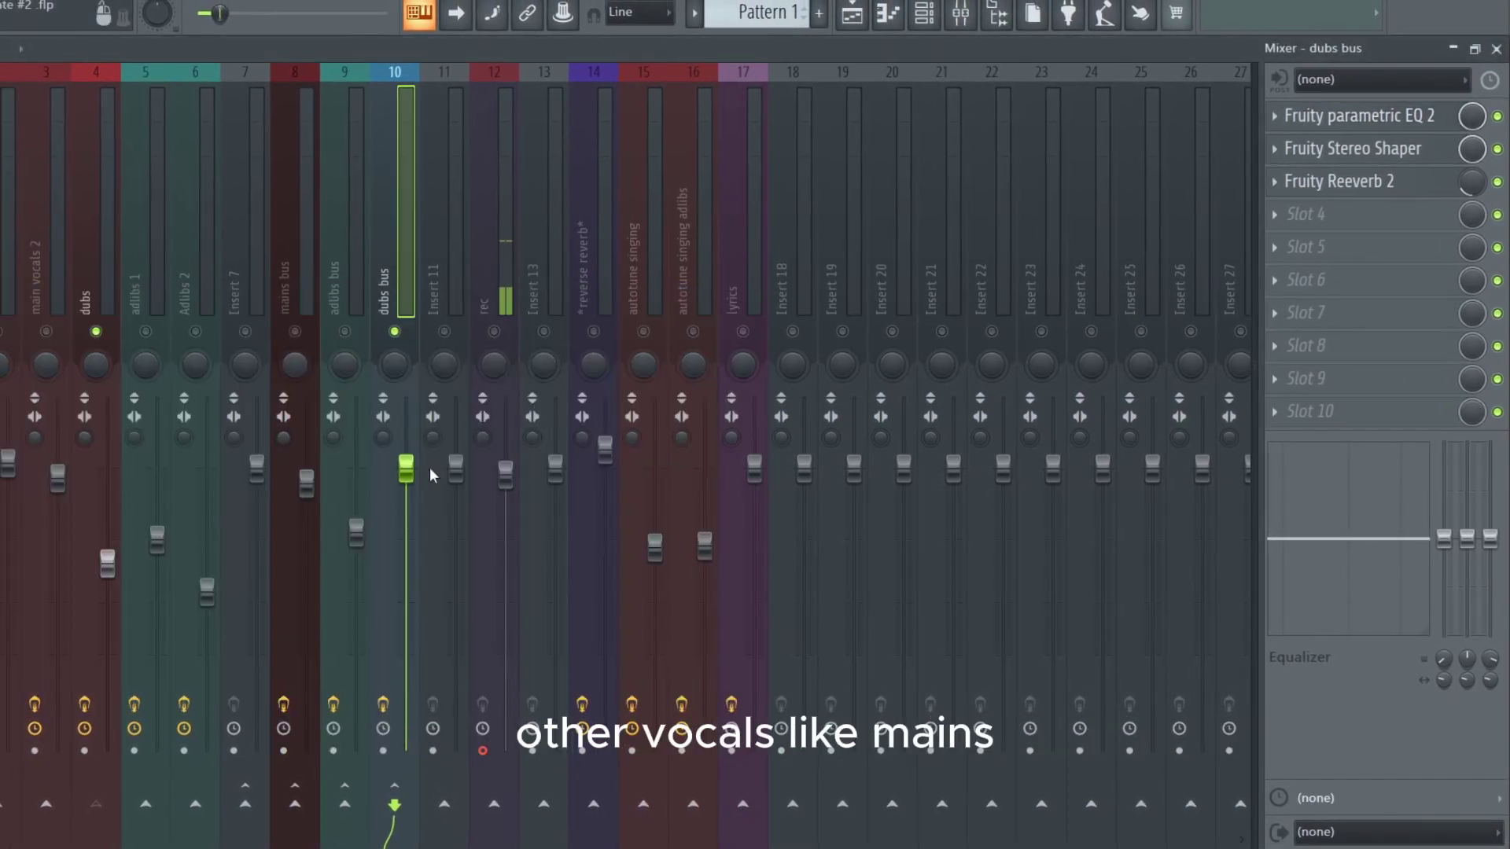
click(1382, 149)
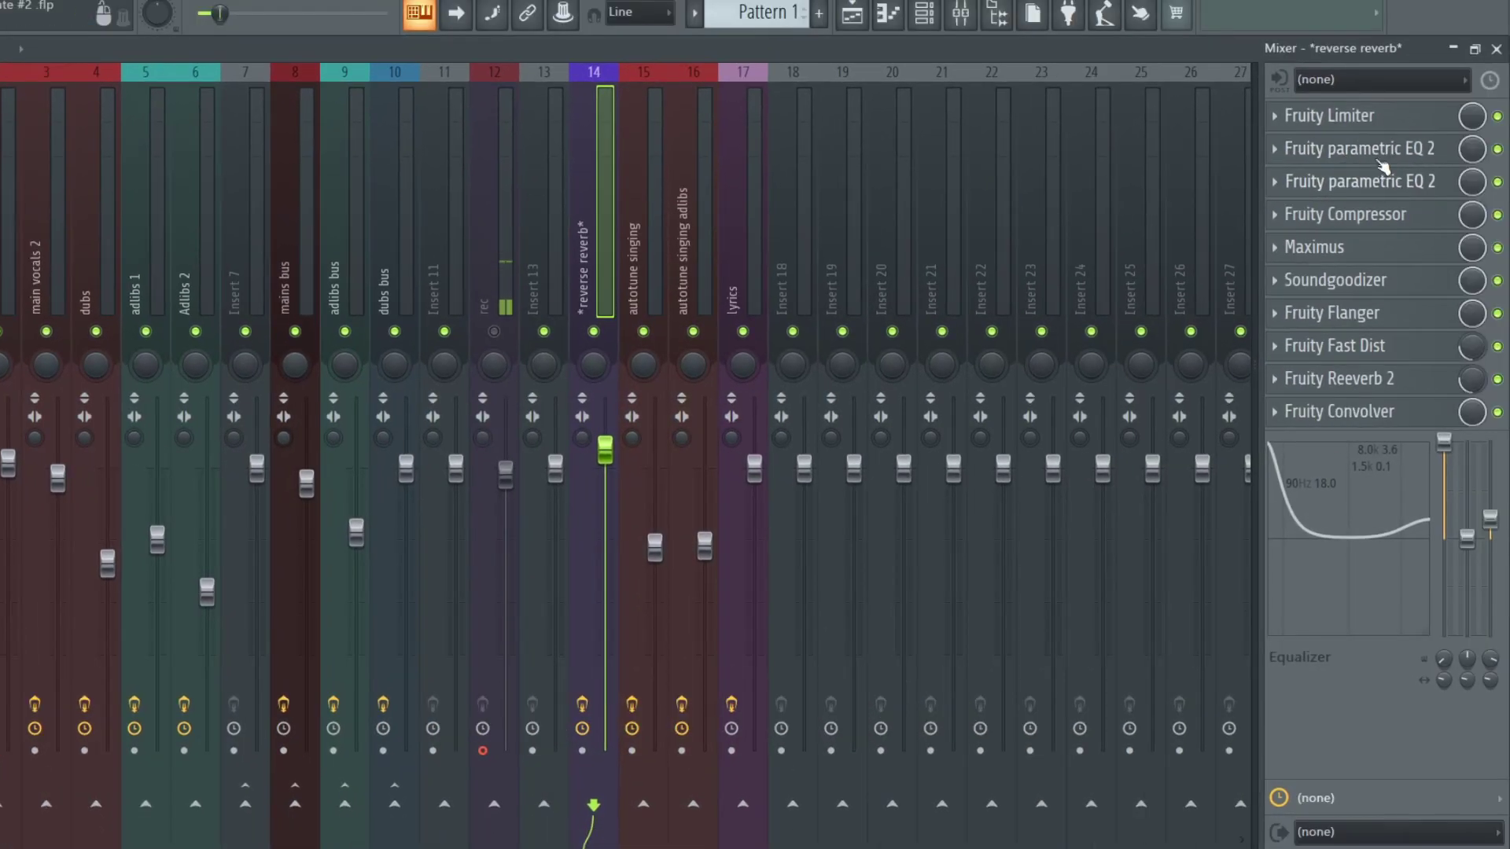
Inspect the impulse and settings of the Fruity Convolver on the reverse reverb track
click(1341, 412)
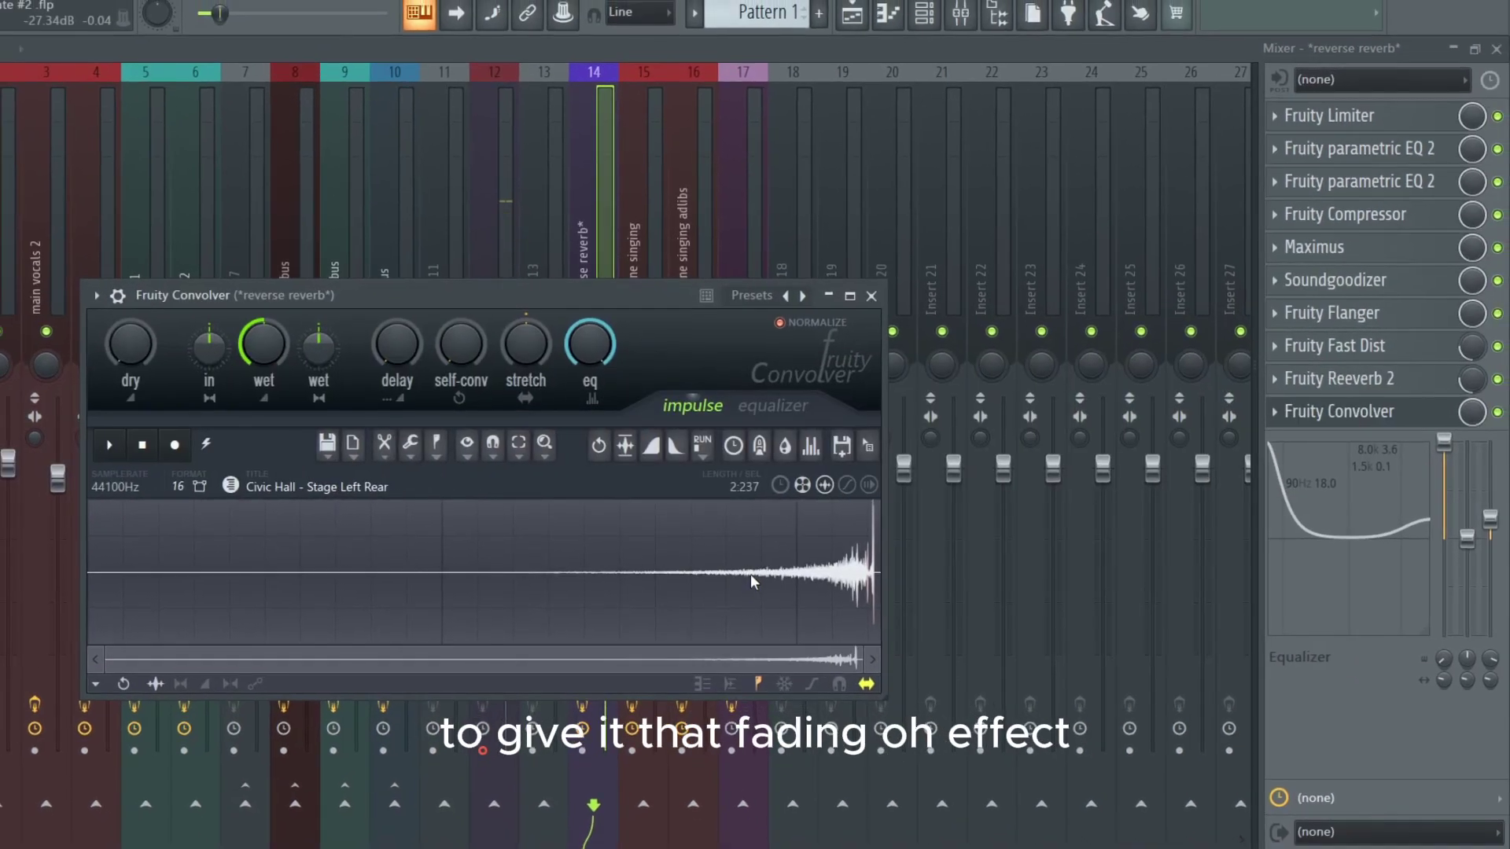
drag(664, 292, 523, 411)
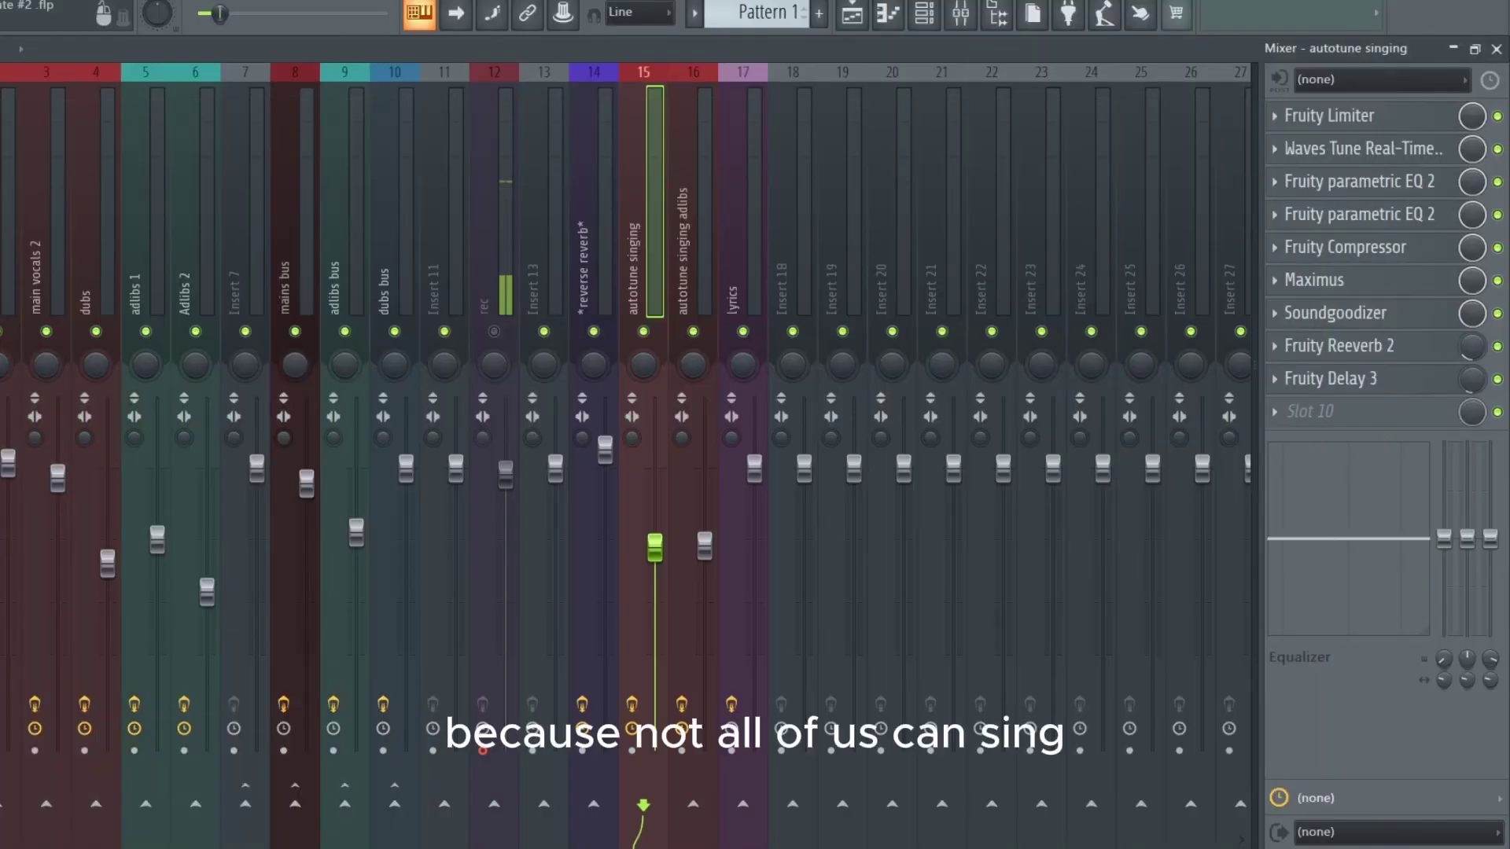
Add the line "hello to my editor!" below the existing text in the lyrics track's Fruity NoteBook 2
click(751, 282)
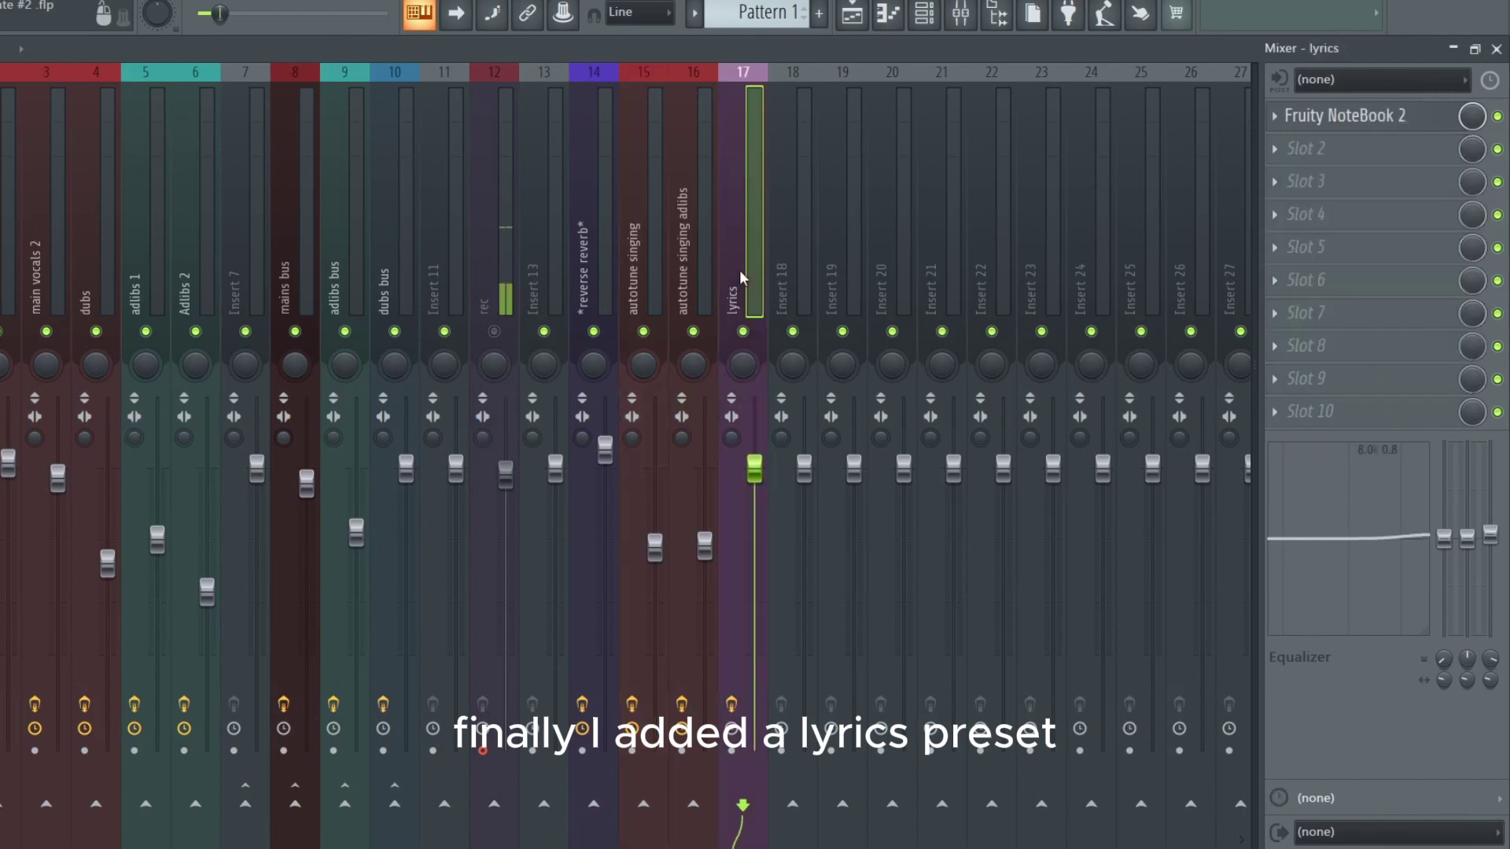
click(1340, 119)
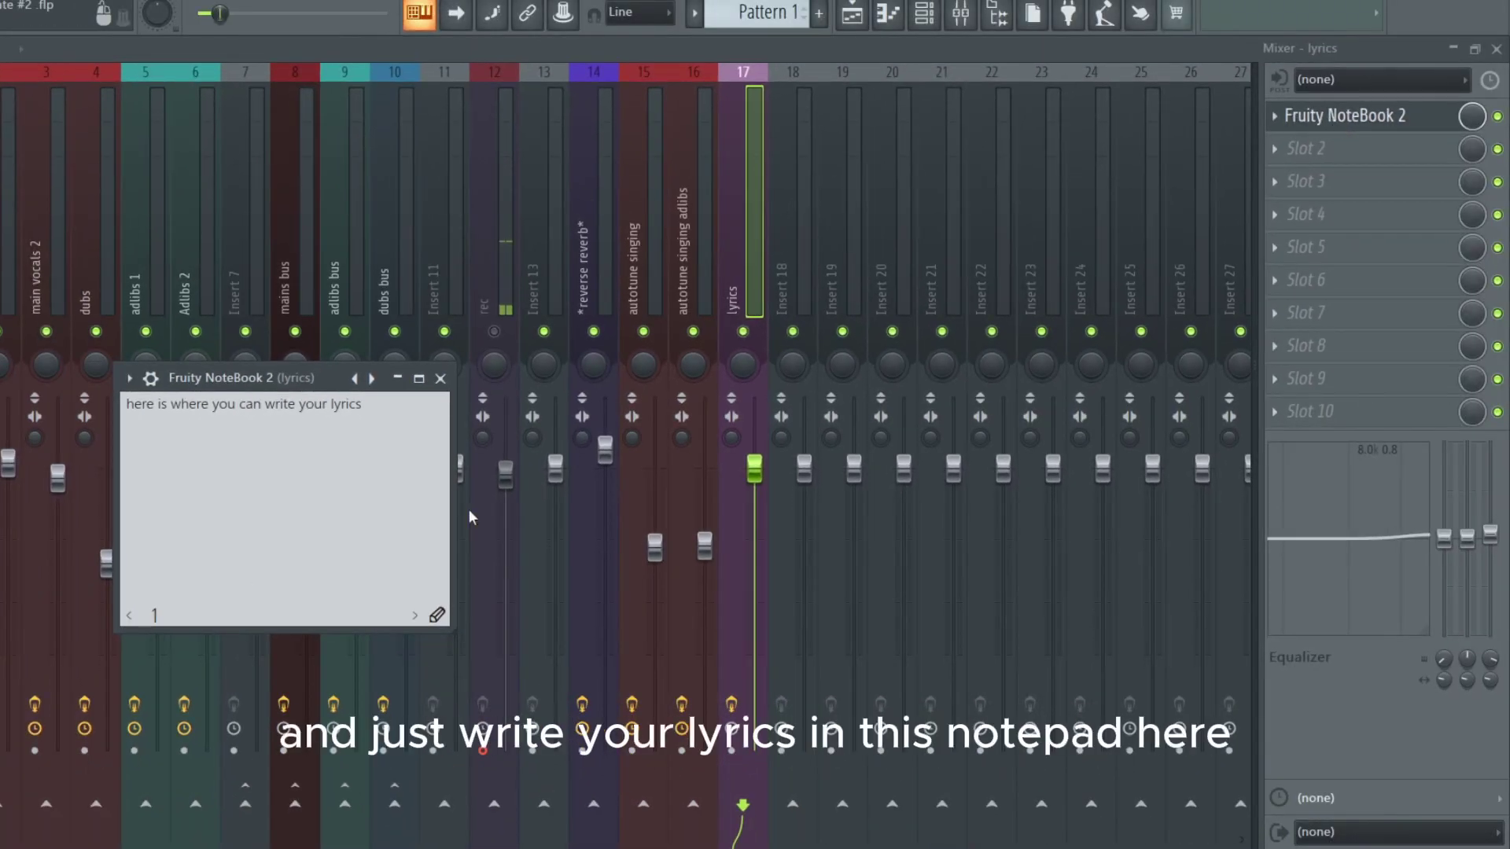
click(205, 507)
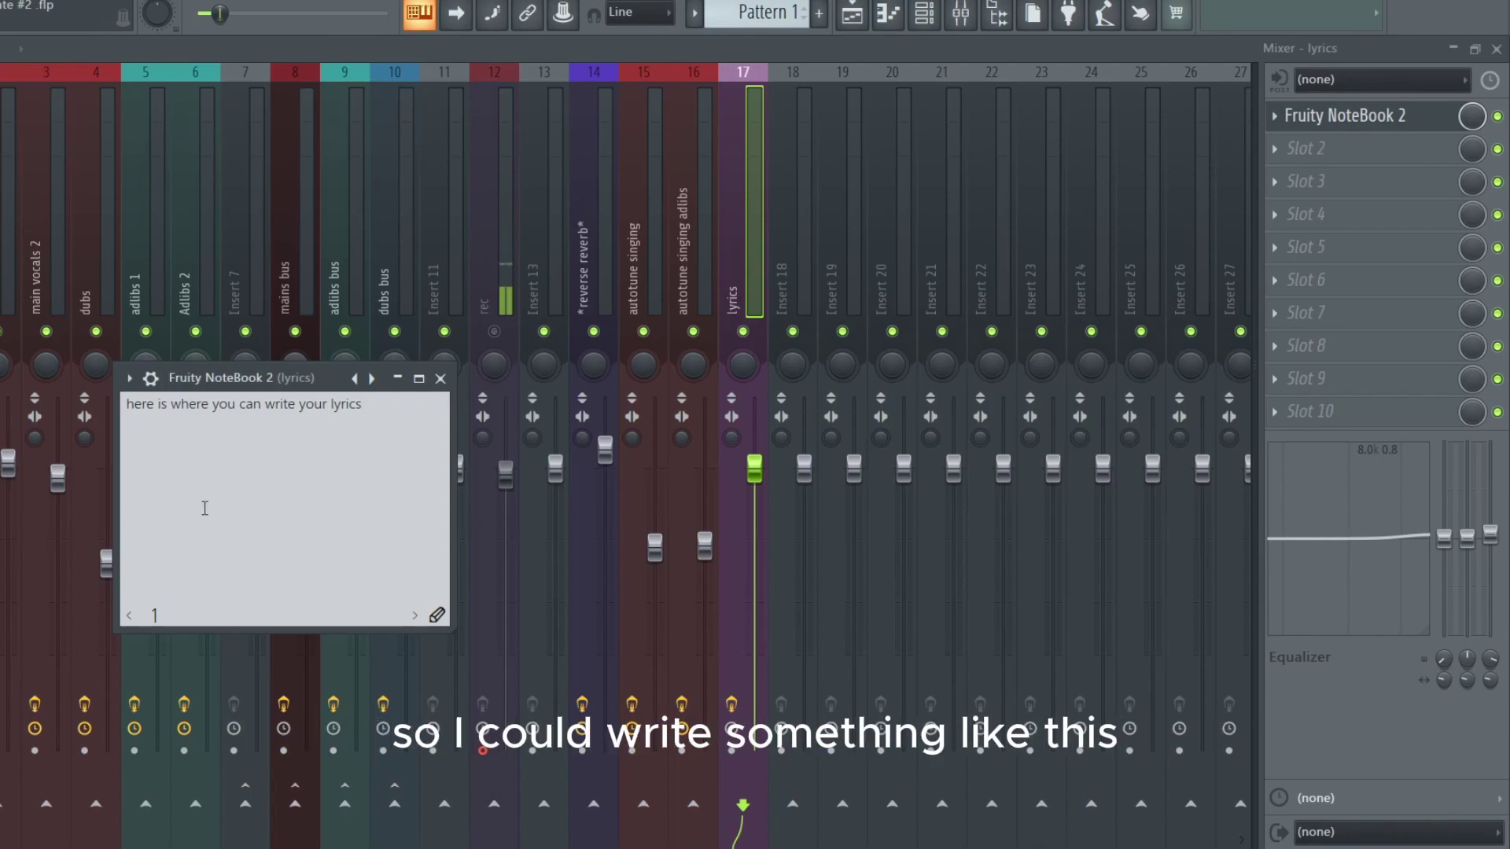
text(y)
key(BackSpace)
text(hello to my editor)
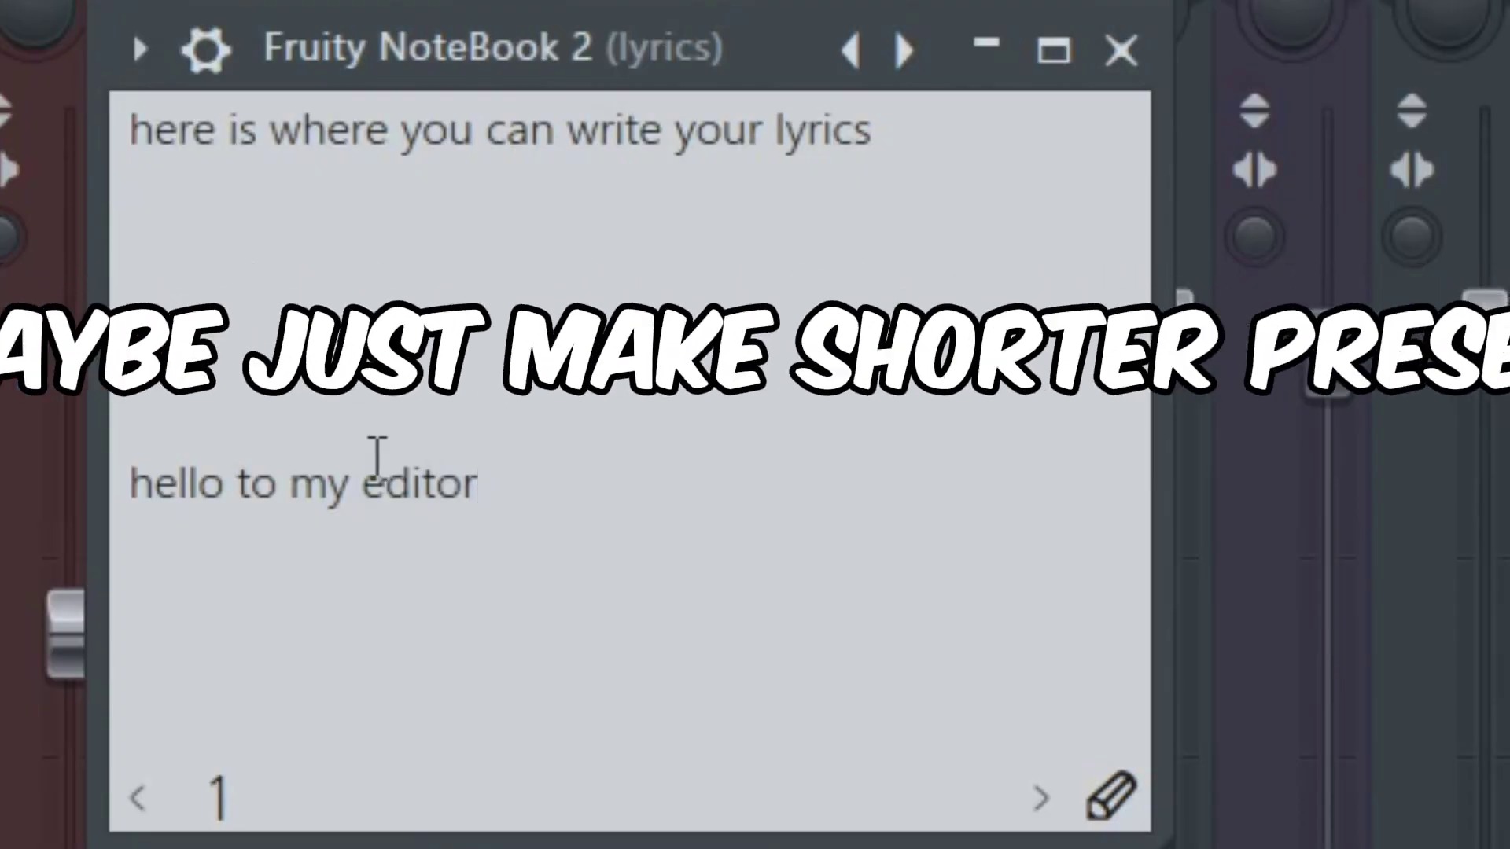
text(!)
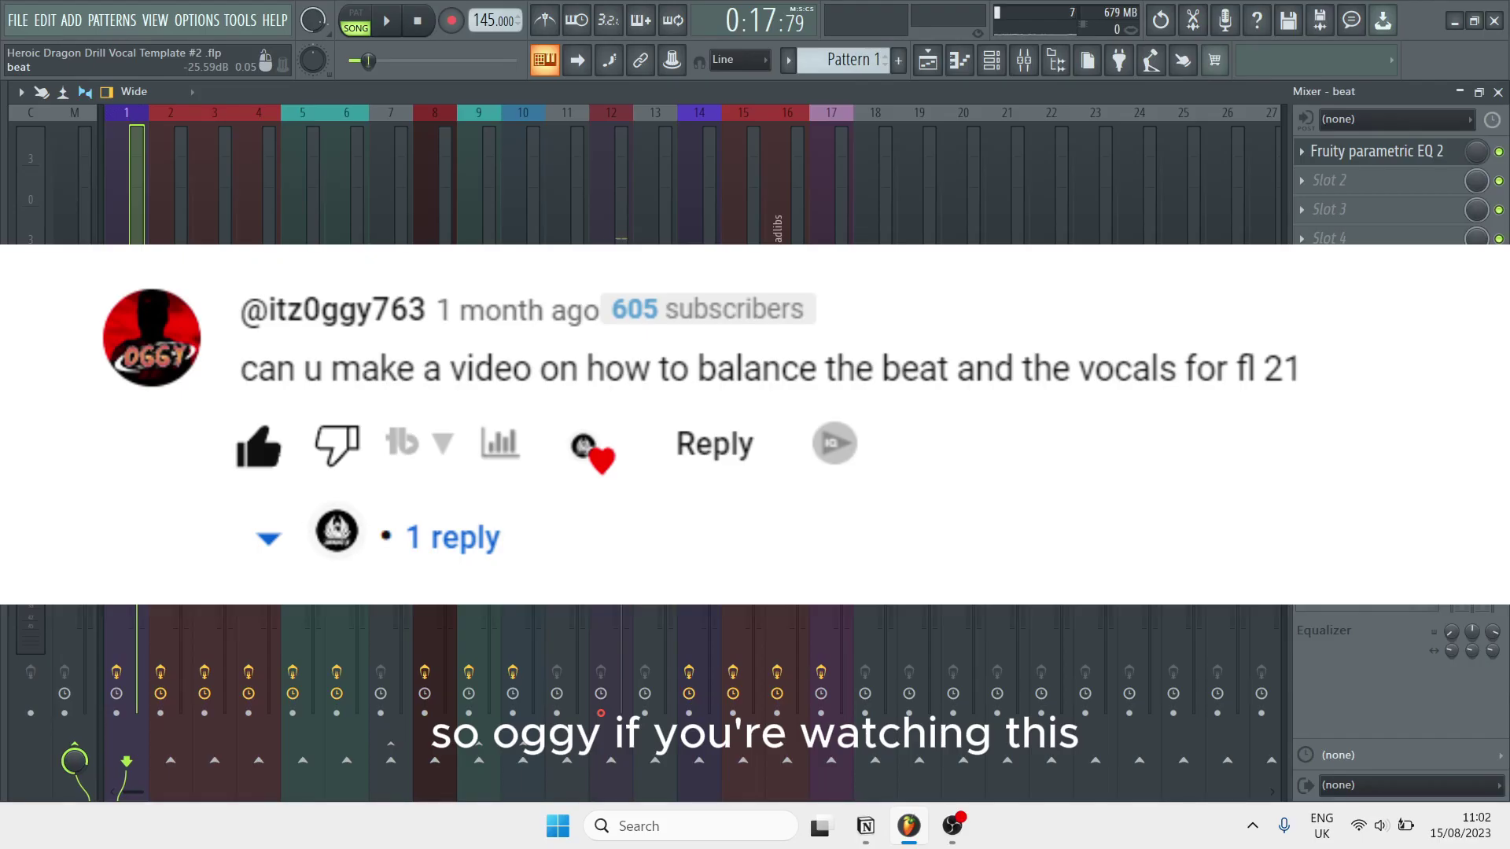
Bypass all effects on the dubs bus for auditioning the vocal doubles
mouse_move(879, 844)
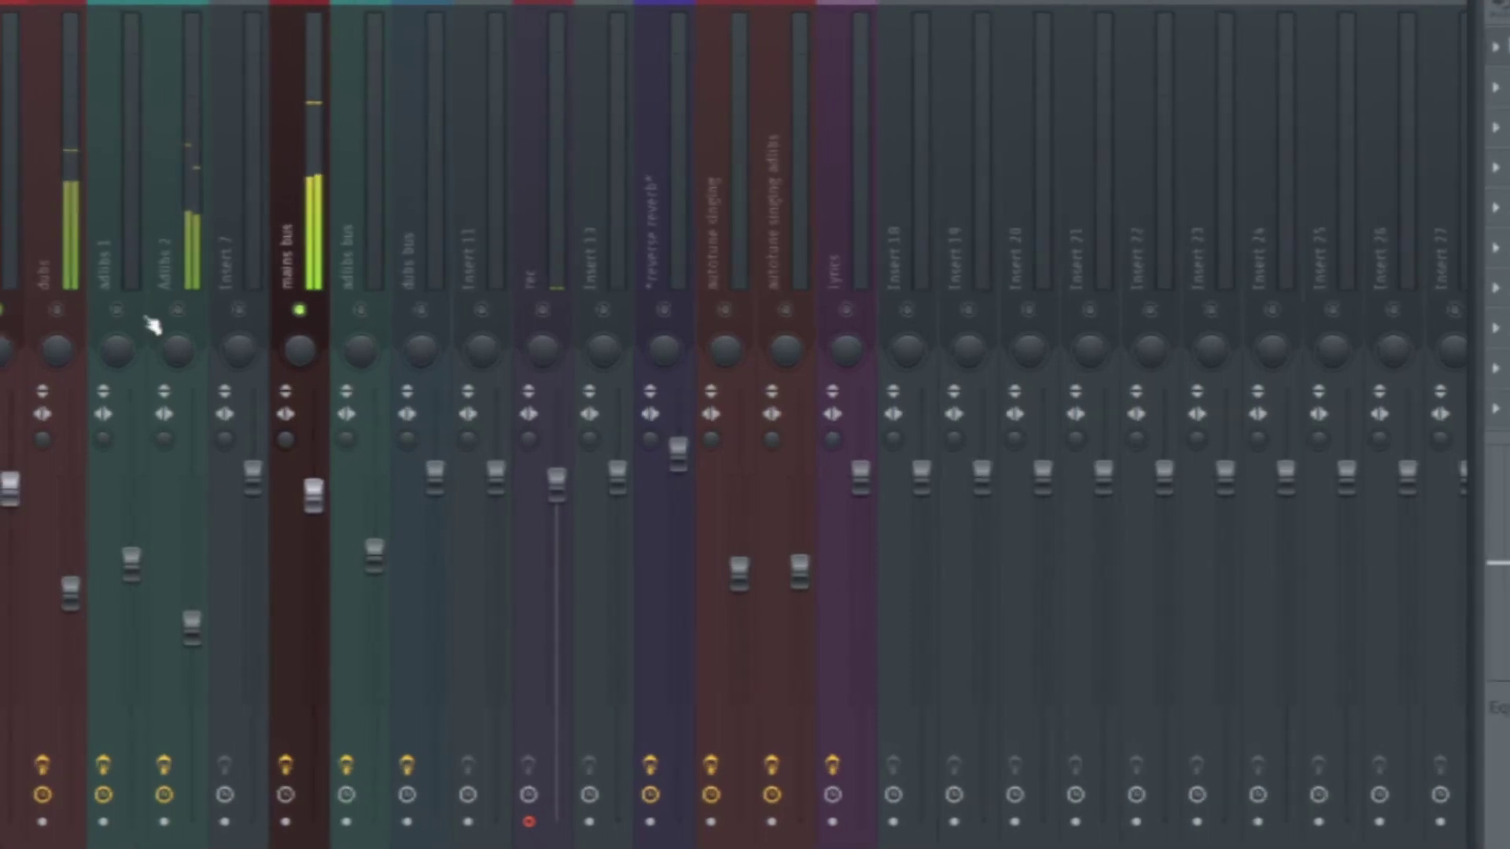
click(408, 767)
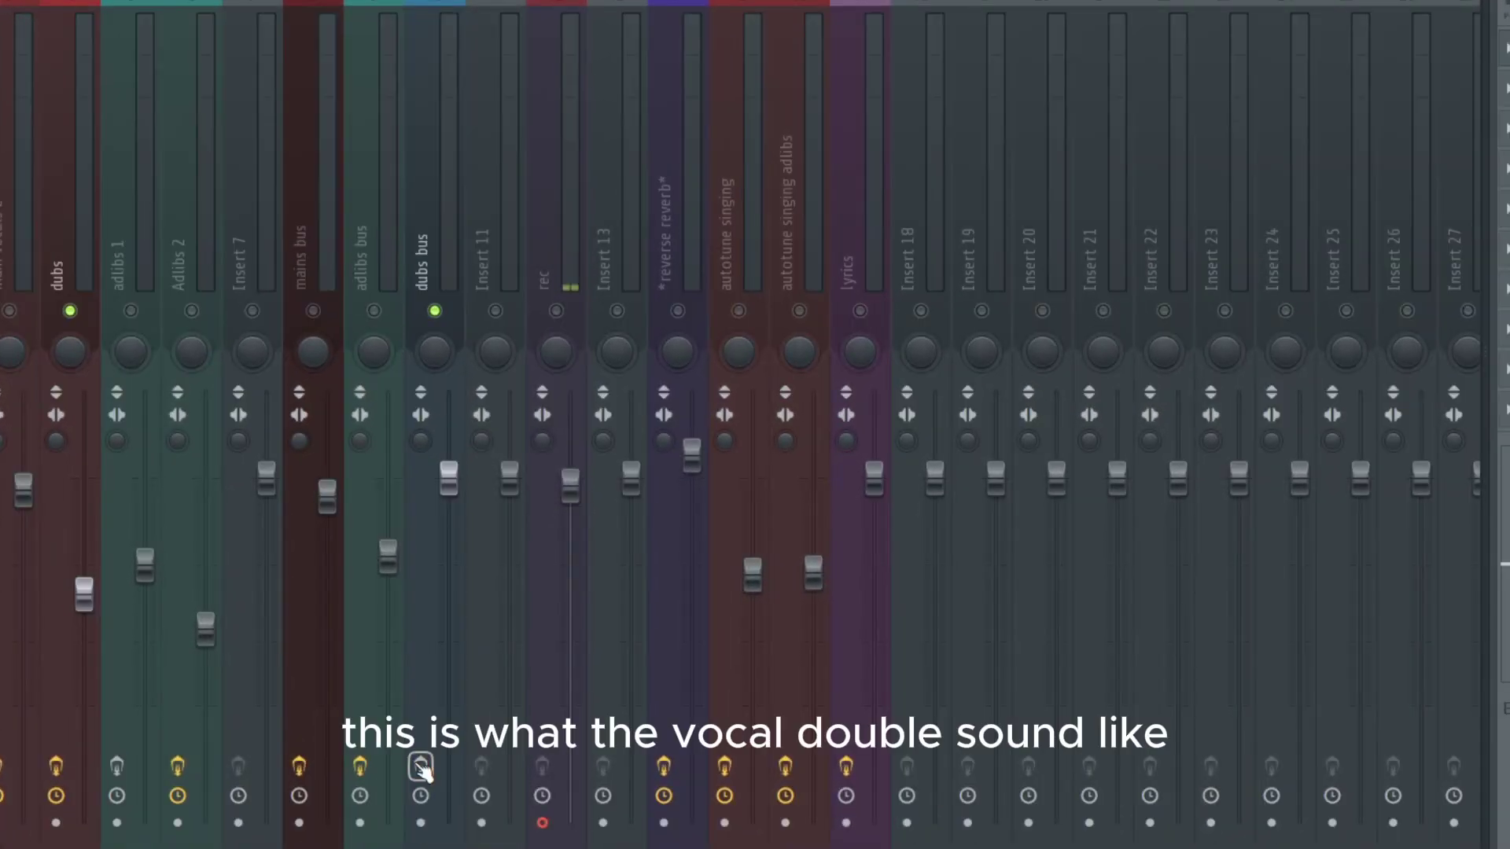